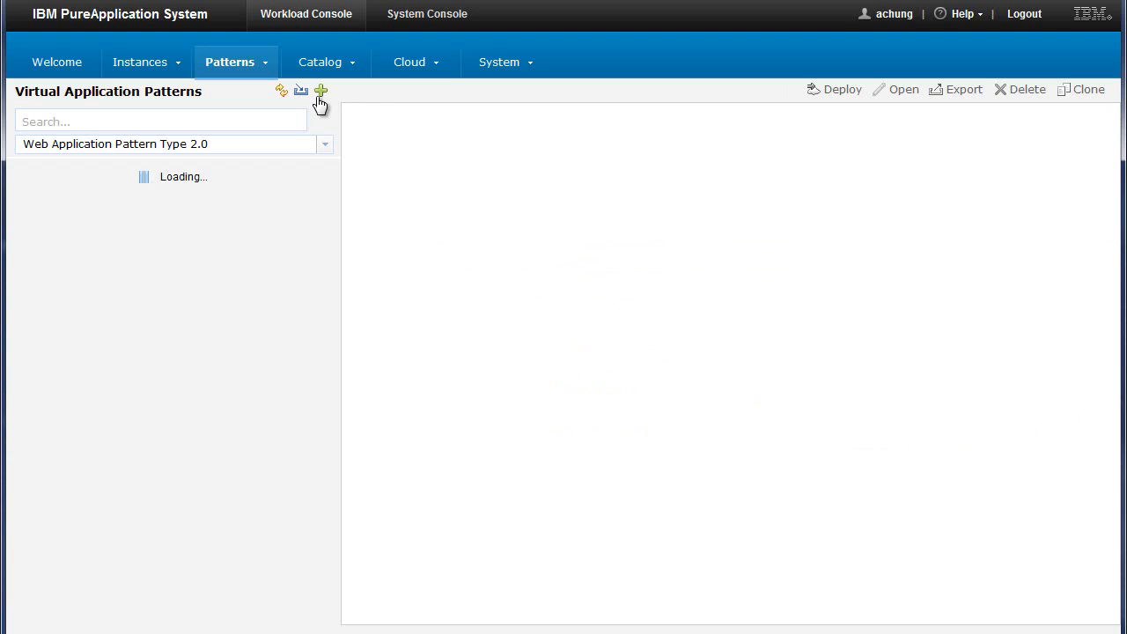
Filter the virtual application patterns by IBM Business Intelligence Pattern 2.0 and open the FutureChips_Secure pattern for editing
{"action": "left_click", "coordinate": [326, 148]}
{"action": "left_click", "coordinate": [244, 169]}
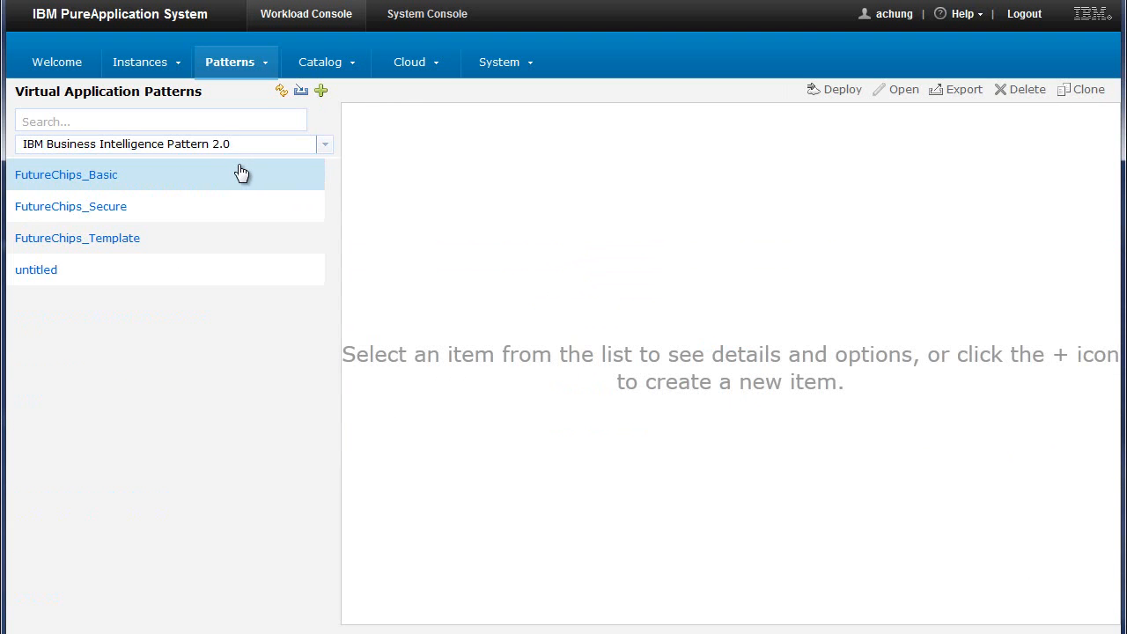
{"action": "left_click", "coordinate": [190, 210]}
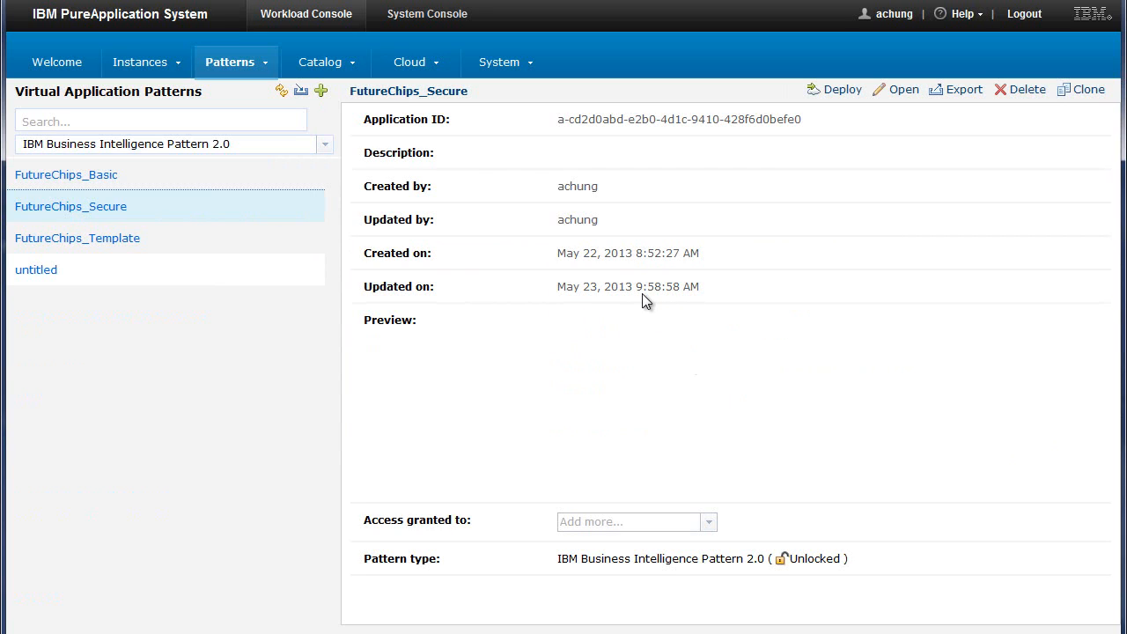
{"action": "left_click", "coordinate": [904, 92]}
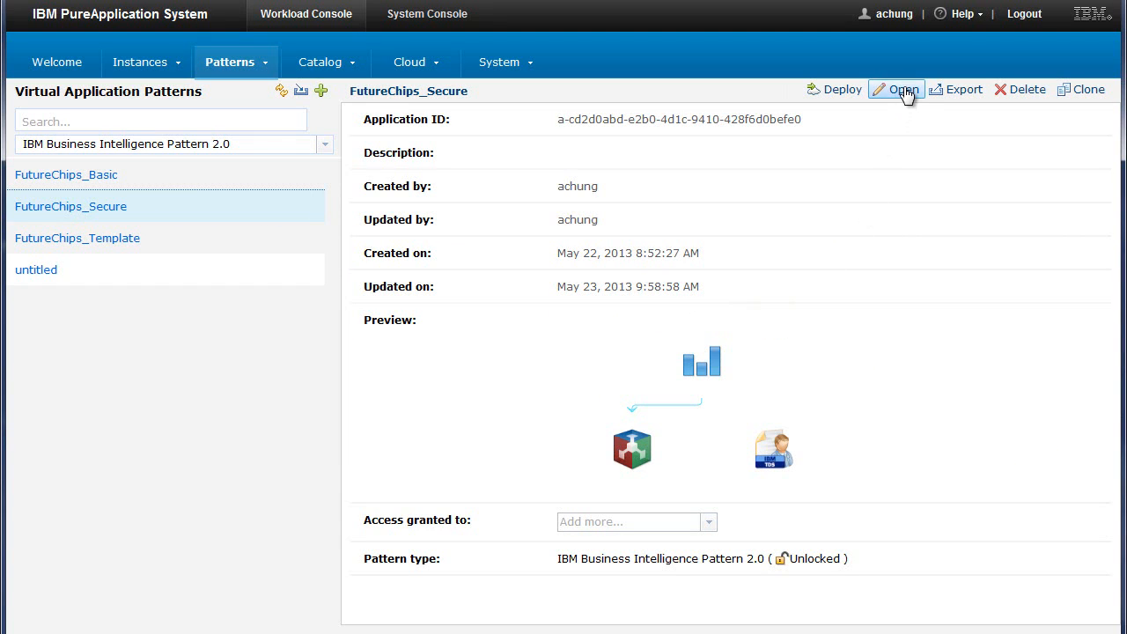
Expand the User Registry Components assets and link the FutureChips_Secure business intelligence component to the Tivoli user registry
{"action": "left_click_drag", "start_coordinate": [120, 177], "coordinate": [149, 189]}
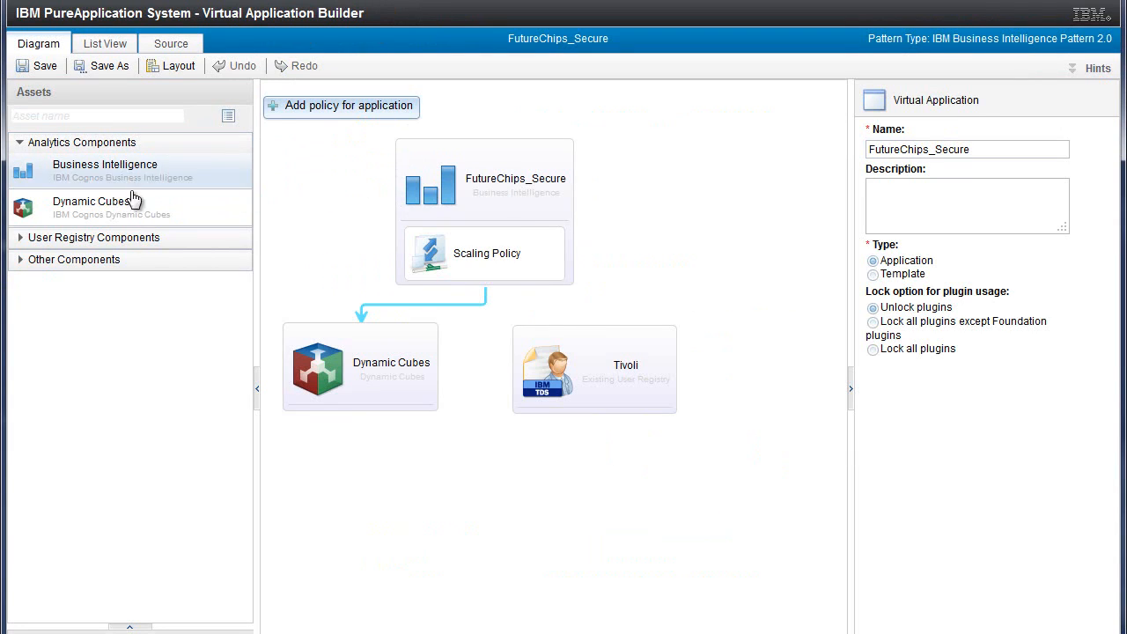
{"action": "left_click", "coordinate": [118, 238]}
{"action": "left_click_drag", "start_coordinate": [119, 343], "coordinate": [96, 327]}
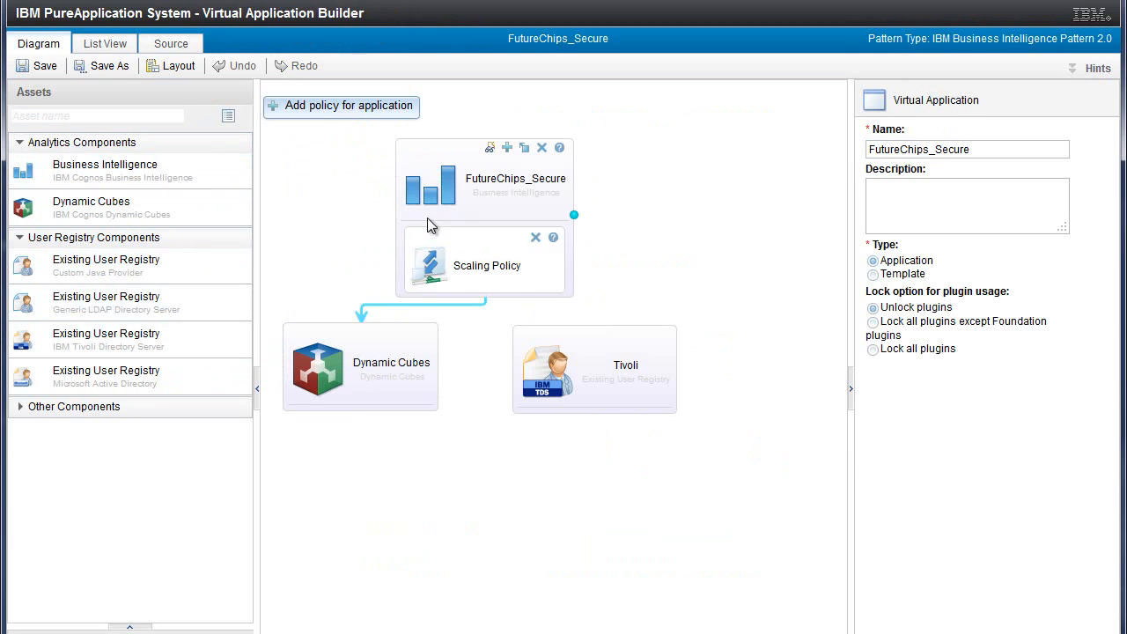
{"action": "left_click", "coordinate": [436, 195]}
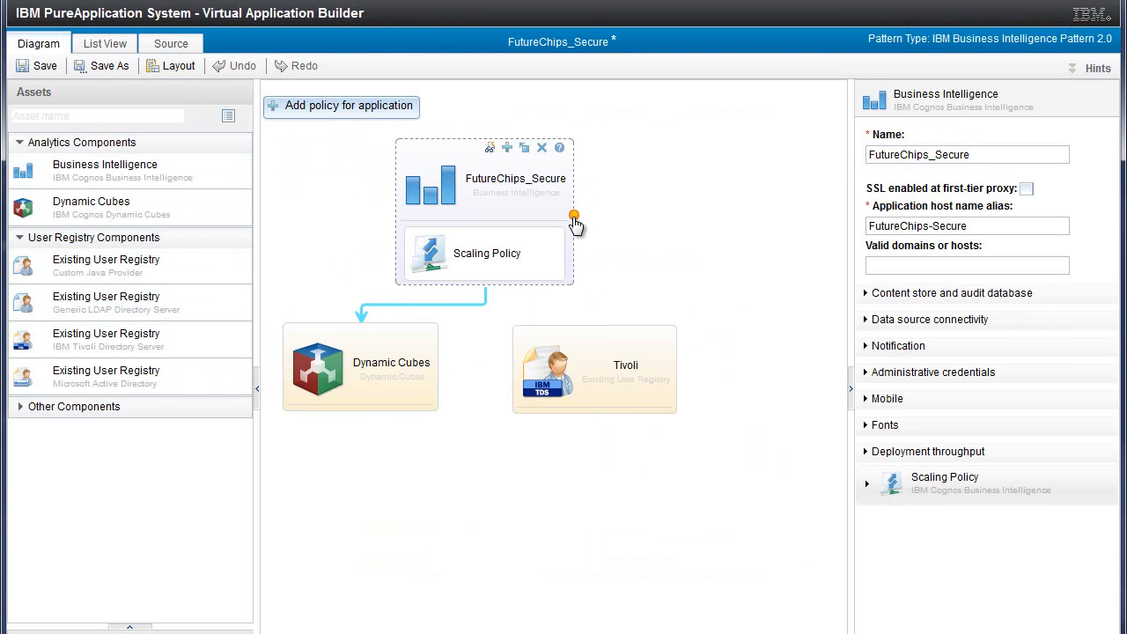
{"action": "left_click_drag", "start_coordinate": [584, 227], "coordinate": [596, 356]}
Upload the local file PureData_JDBC_Drivers.zip as the JDBC driver for FutureChips_Secure's content store and audit database
{"action": "left_click", "coordinate": [442, 196]}
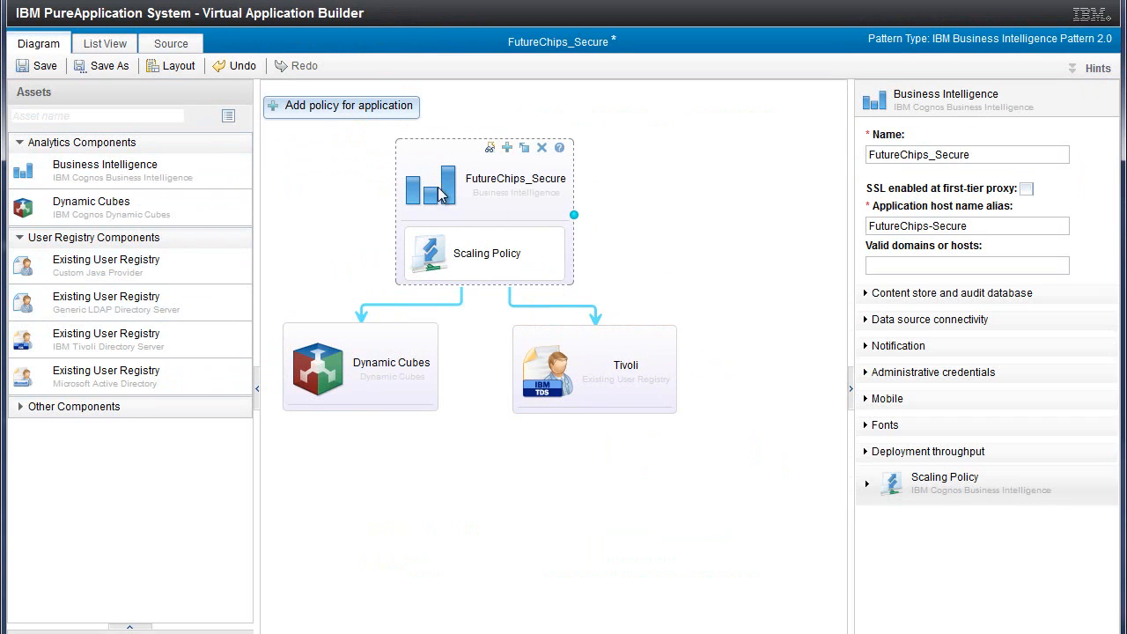
{"action": "left_click", "coordinate": [870, 295]}
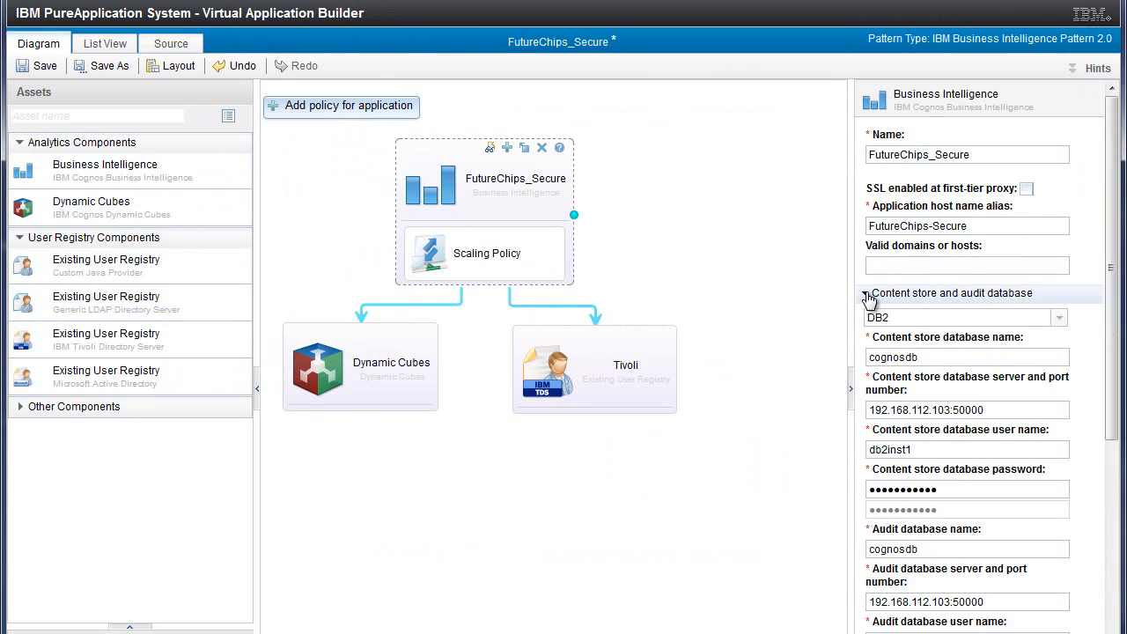
{"action": "scroll", "coordinate": [1070, 231], "scroll_direction": "down", "scroll_amount": 3}
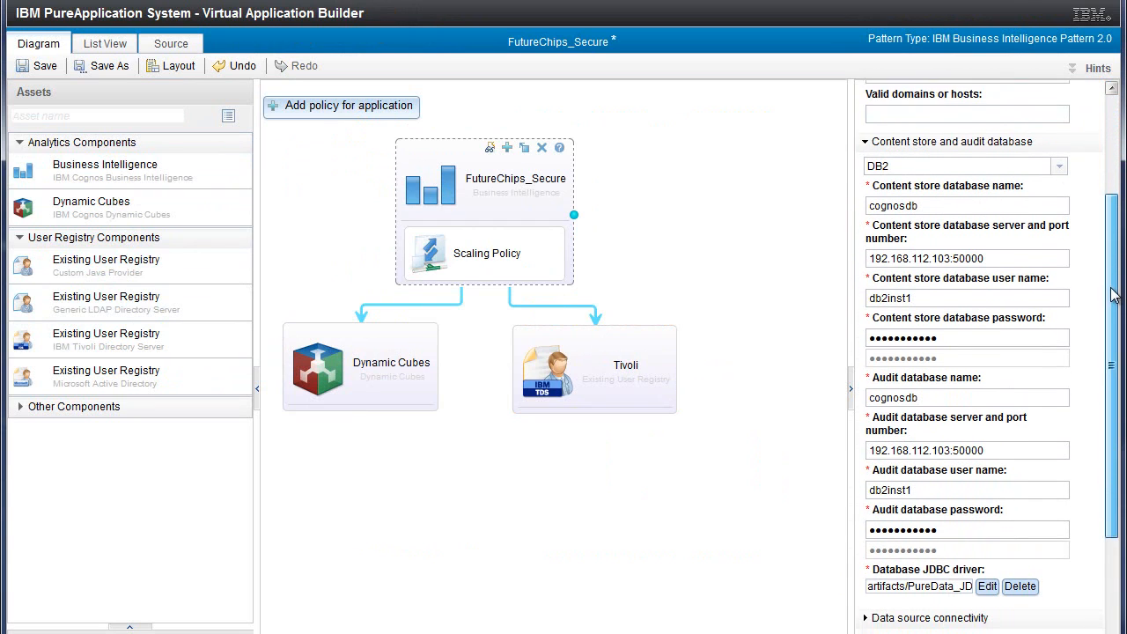
{"action": "left_click", "coordinate": [1059, 151]}
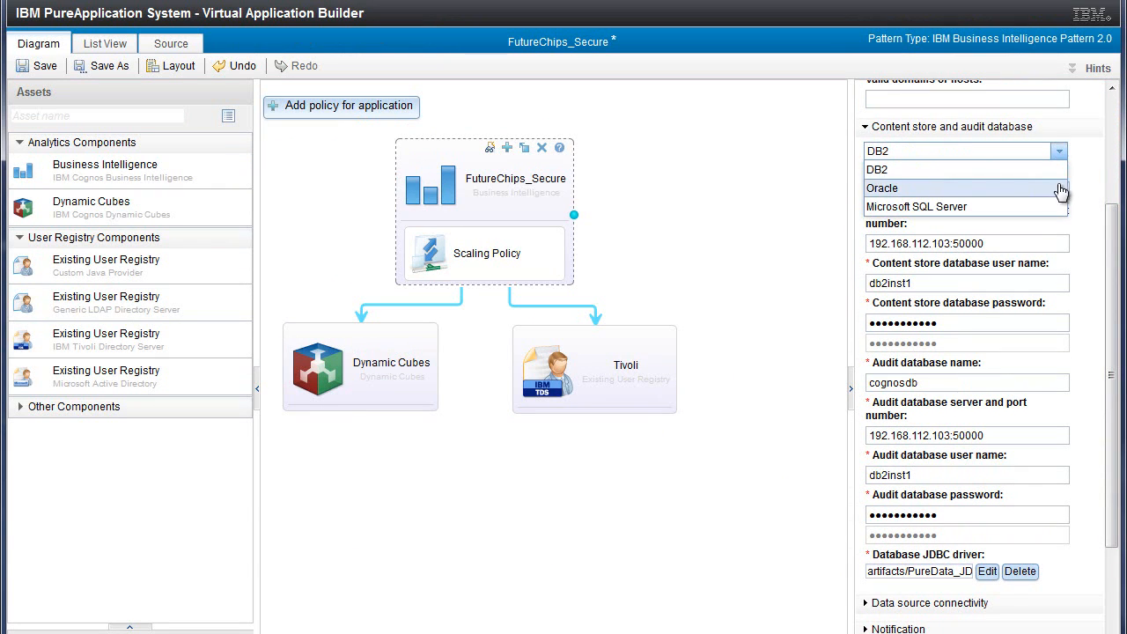
{"action": "left_click", "coordinate": [1085, 171]}
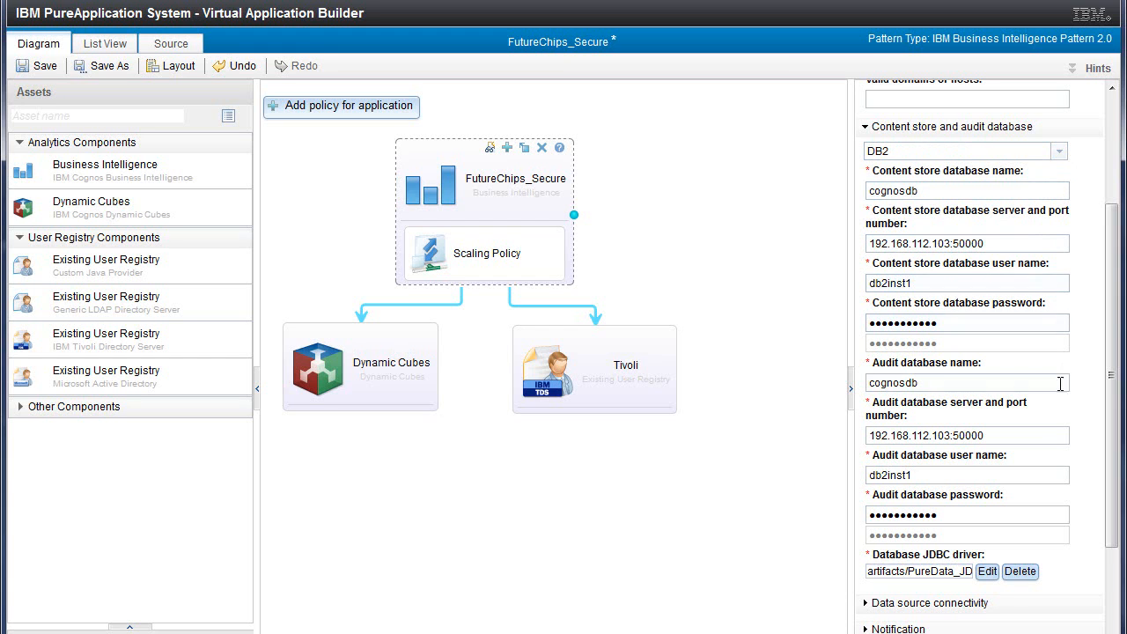
{"action": "left_click", "coordinate": [987, 572]}
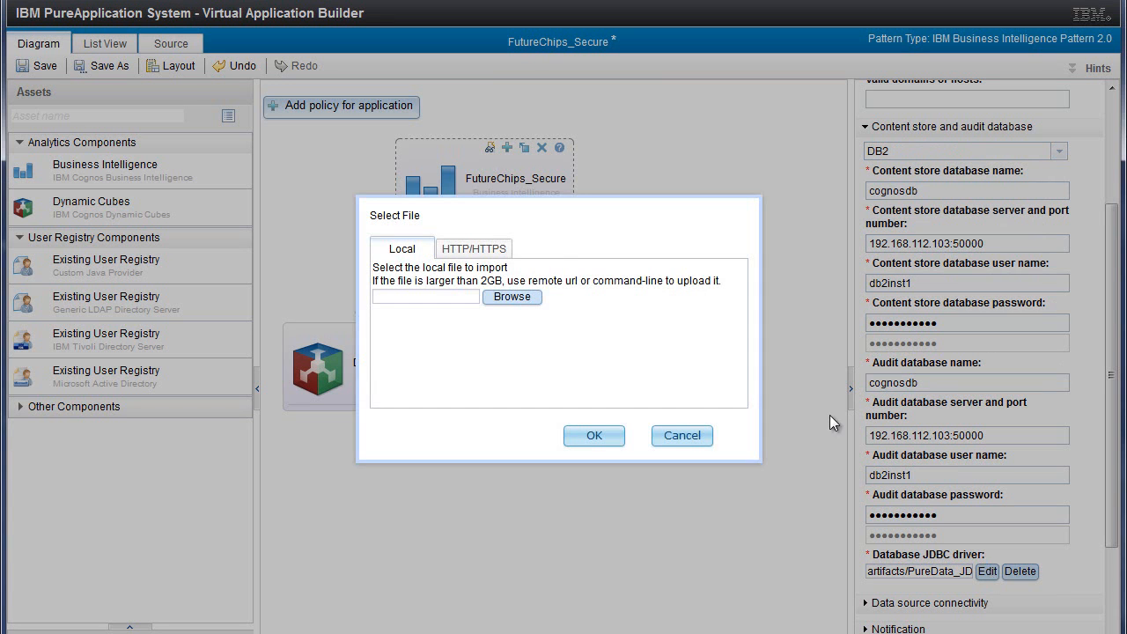
{"action": "left_click", "coordinate": [526, 299]}
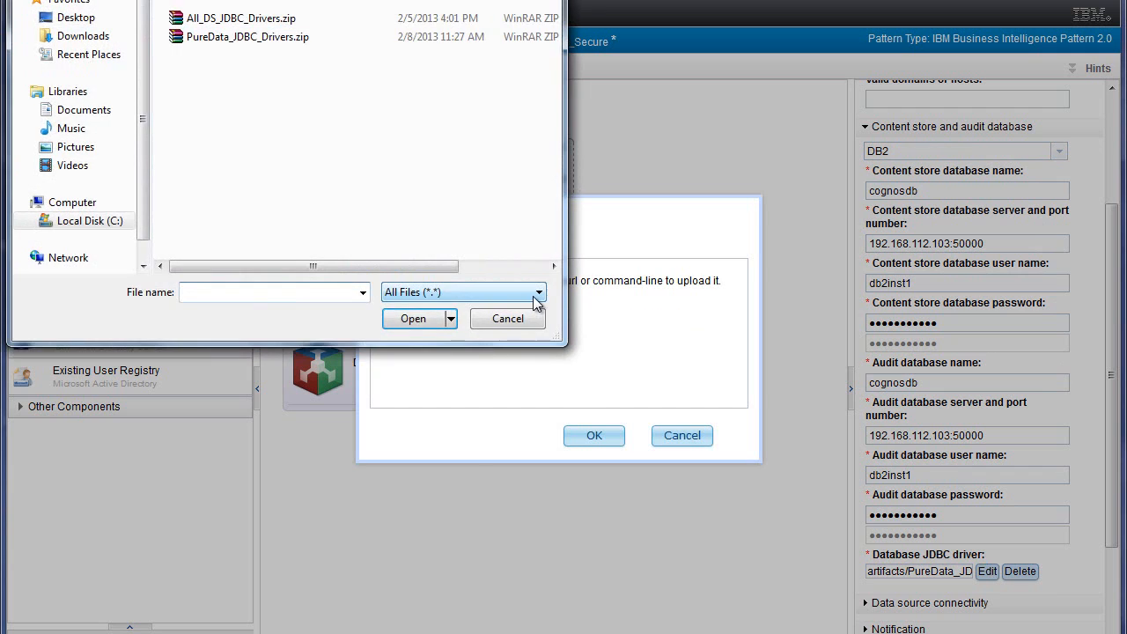
{"action": "left_click", "coordinate": [266, 39]}
{"action": "left_click", "coordinate": [413, 318]}
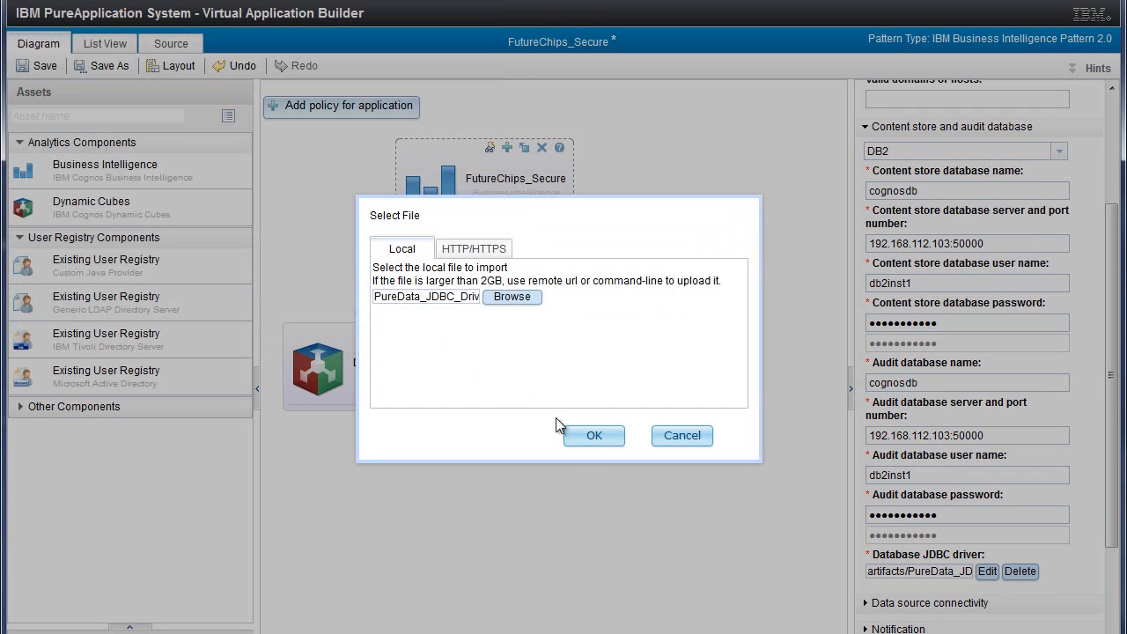
{"action": "left_click", "coordinate": [589, 435]}
Upload All_DS_JDBC_Drivers.zip as the data sources JDBC drivers and collapse the content store and audit database settings
{"action": "left_click_drag", "start_coordinate": [1114, 494], "coordinate": [1114, 526]}
{"action": "left_click", "coordinate": [909, 553]}
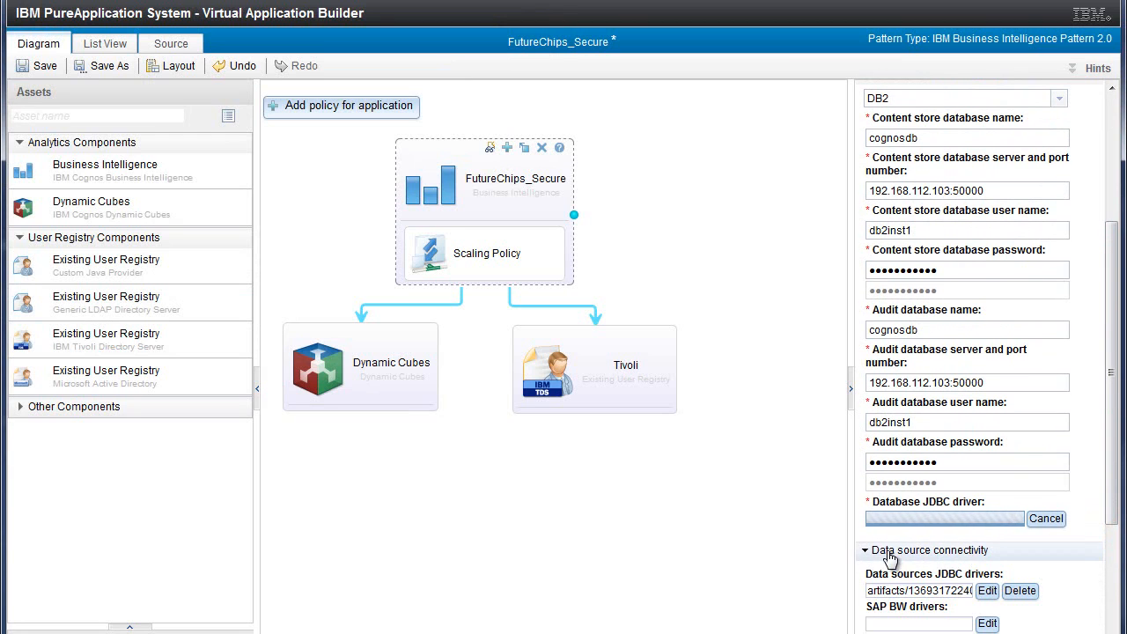
{"action": "left_click", "coordinate": [989, 592]}
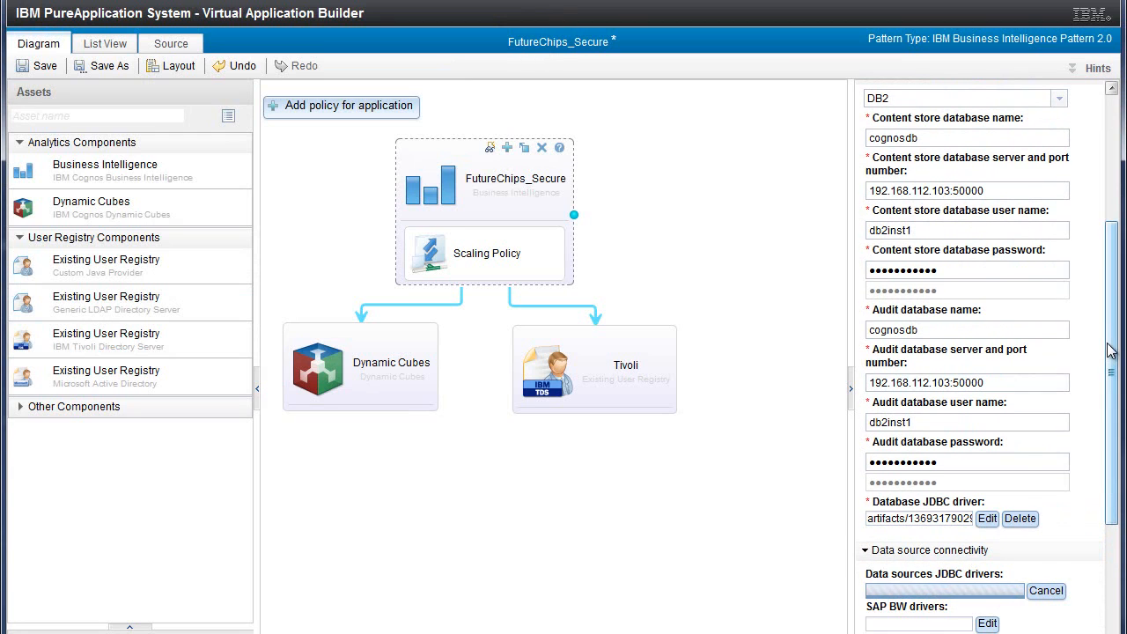
{"action": "left_click_drag", "start_coordinate": [1112, 348], "coordinate": [1113, 322]}
{"action": "left_click", "coordinate": [865, 121]}
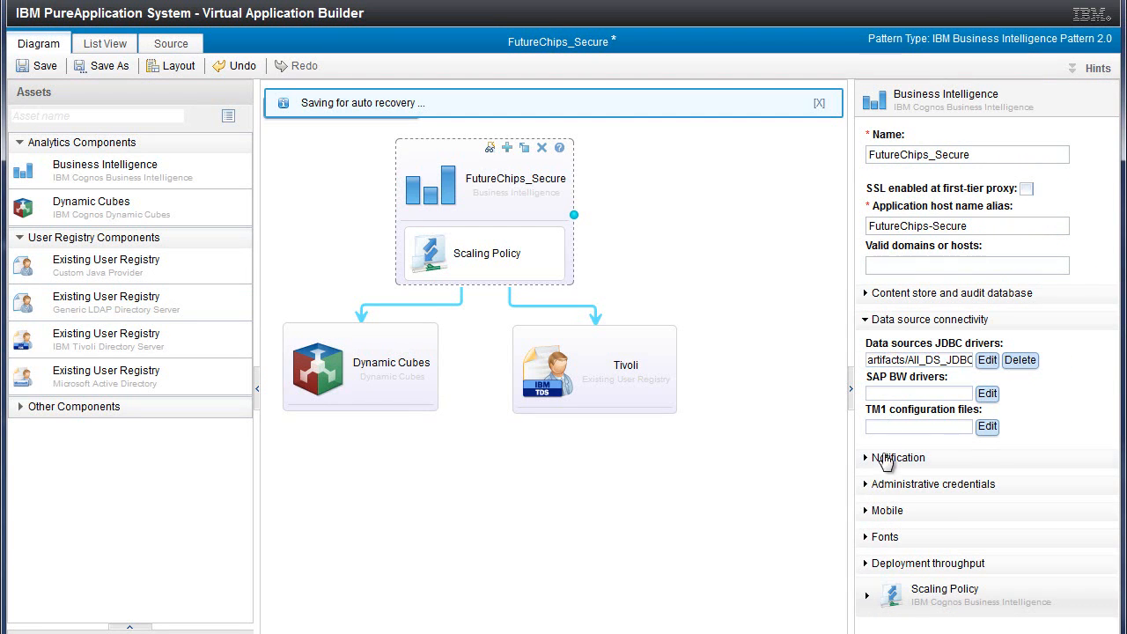
Review the administrative credentials of the business intelligence component, including namespace ID and username
{"action": "left_click", "coordinate": [870, 485]}
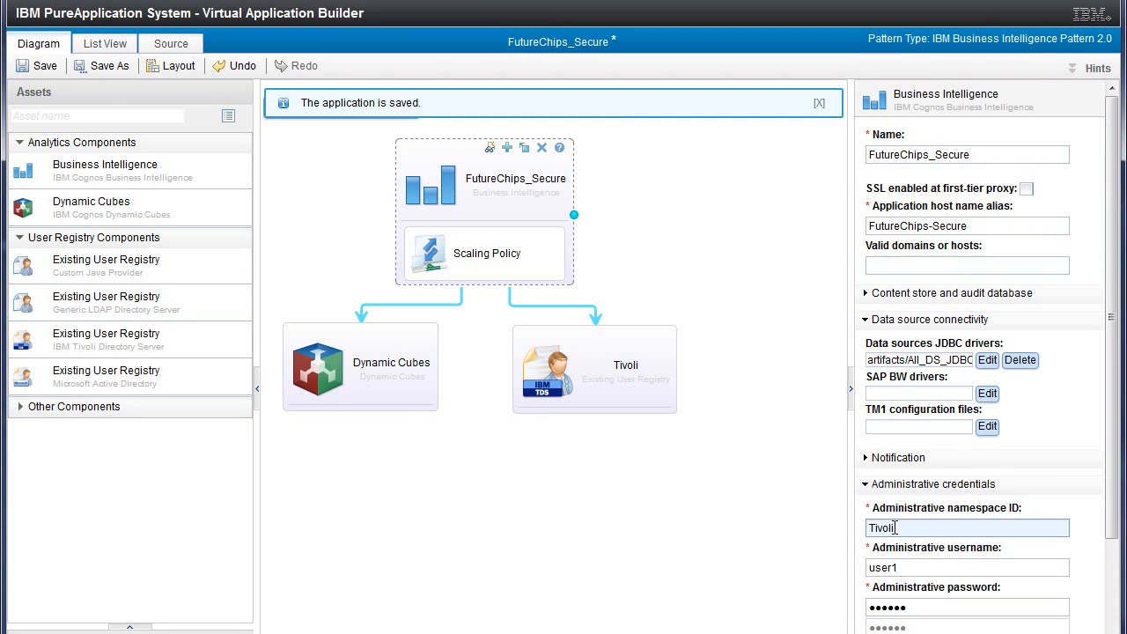
{"action": "scroll", "coordinate": [1119, 550], "scroll_direction": "down", "scroll_amount": 2}
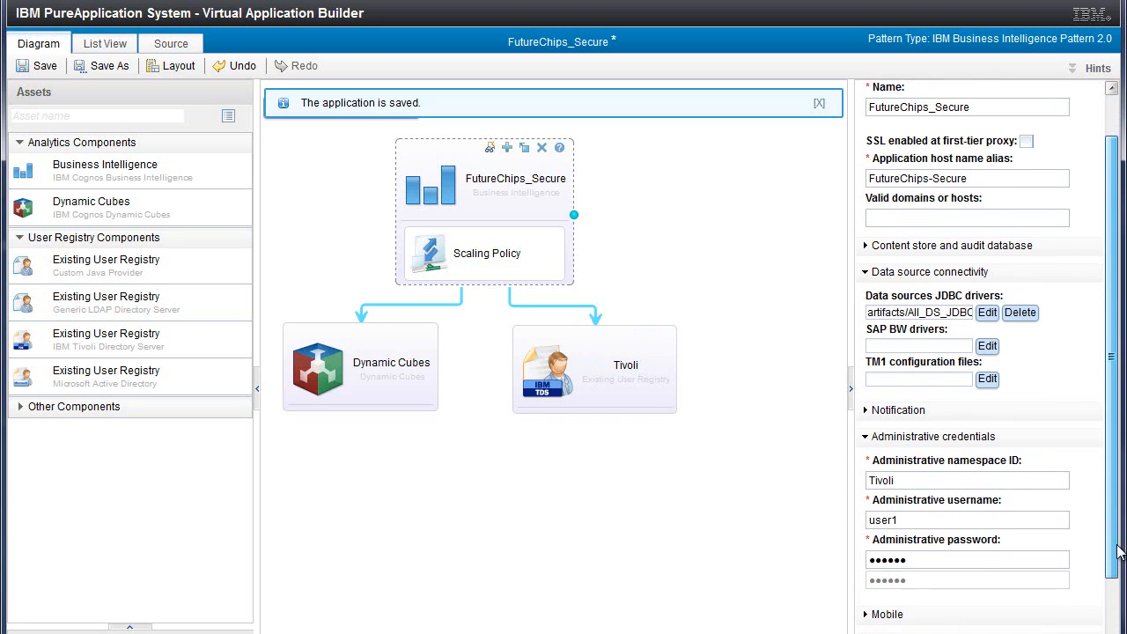
{"action": "scroll", "coordinate": [1118, 551], "scroll_direction": "down", "scroll_amount": 3}
{"action": "left_click", "coordinate": [865, 368]}
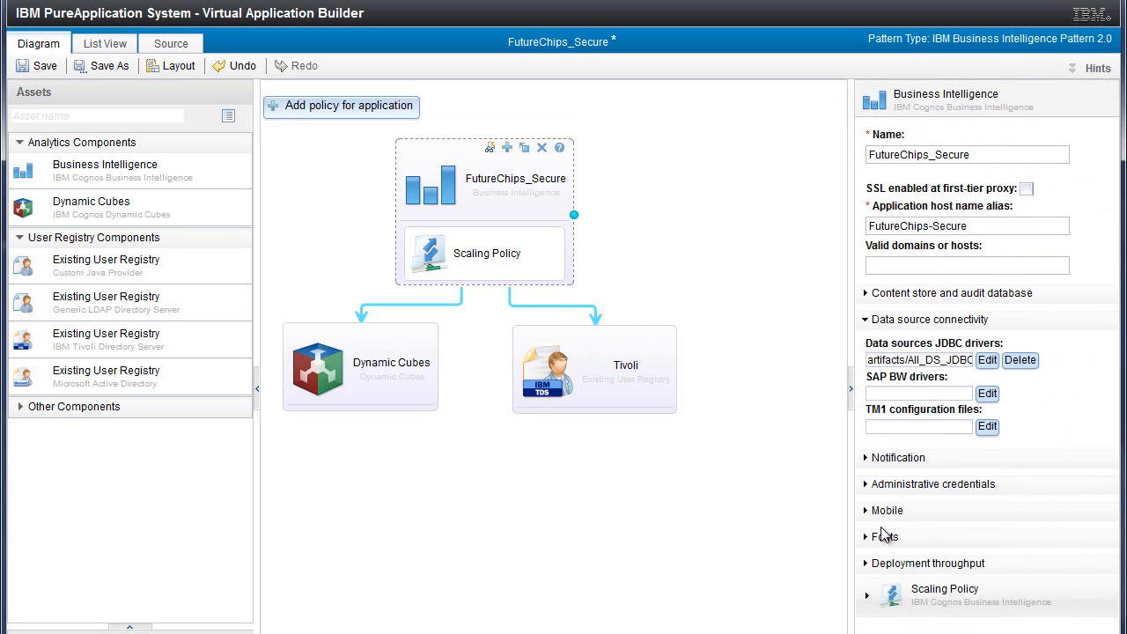
Switch the deployment throughput to Advanced, review the server resource allocations, and return it to Standard
{"action": "left_click", "coordinate": [866, 565]}
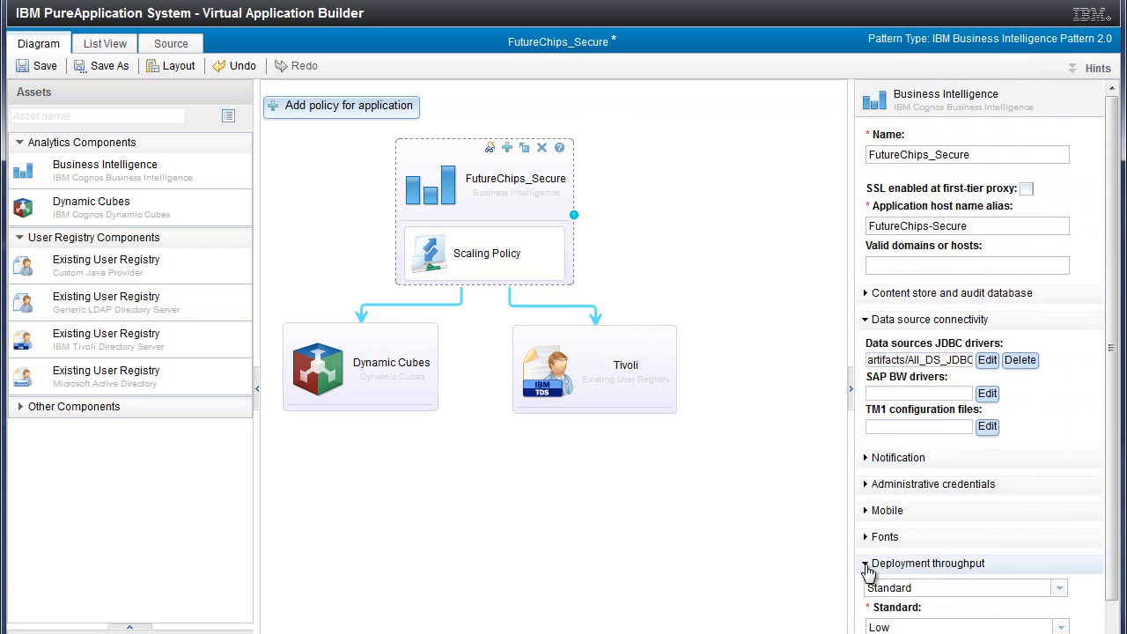
{"action": "scroll", "coordinate": [868, 555], "scroll_direction": "down", "scroll_amount": 1}
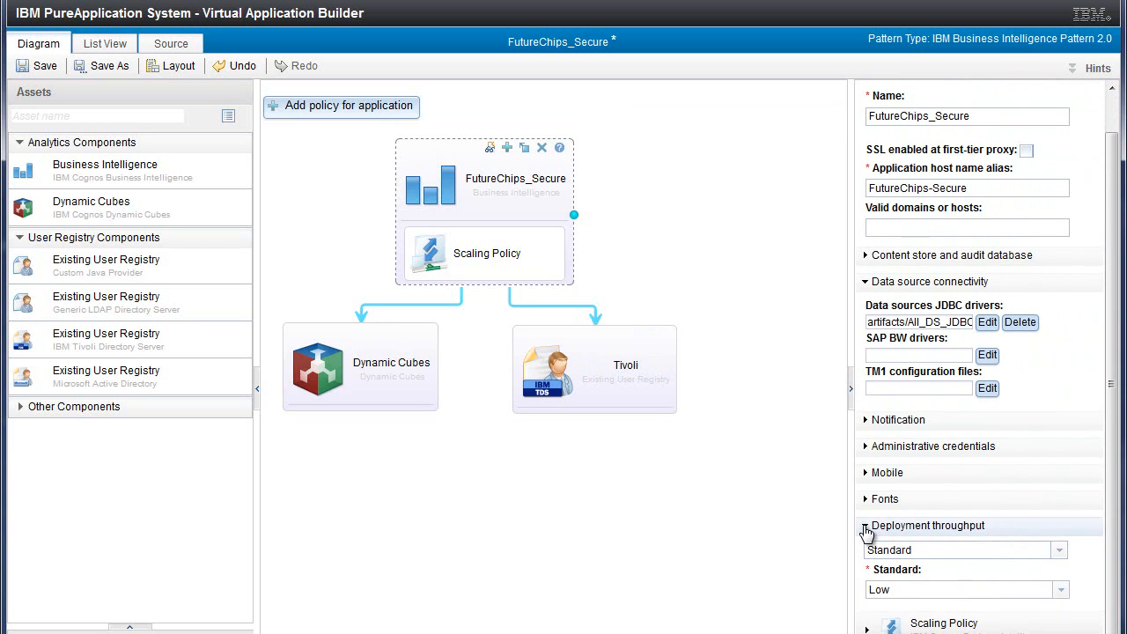
{"action": "left_click", "coordinate": [1059, 551]}
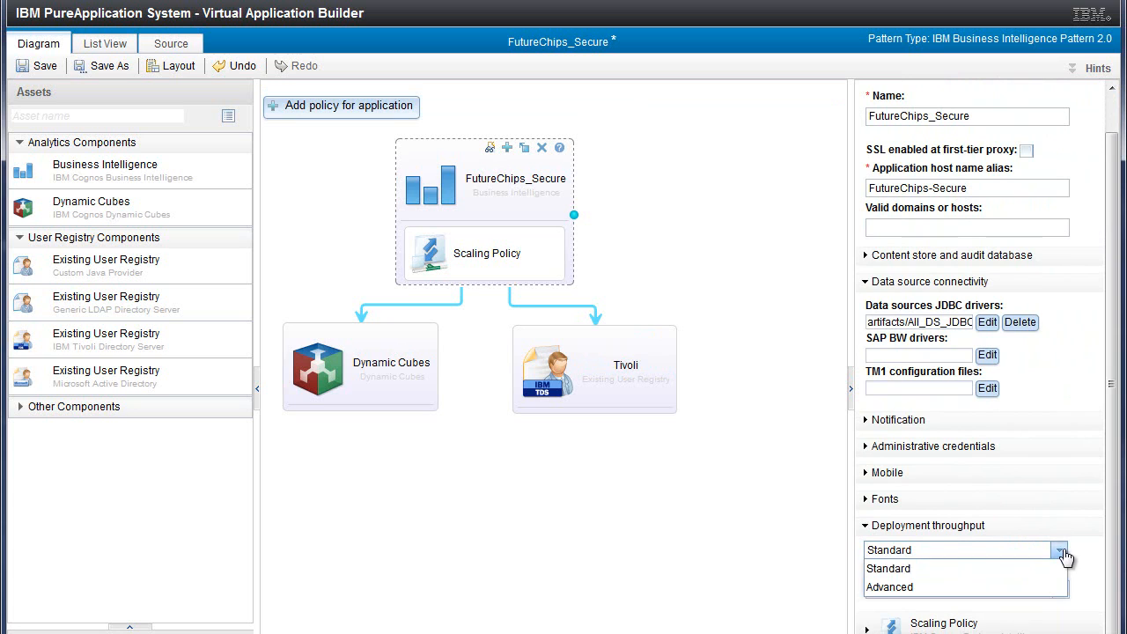
{"action": "left_click", "coordinate": [1057, 587]}
{"action": "scroll", "coordinate": [1108, 588], "scroll_direction": "down", "scroll_amount": 3}
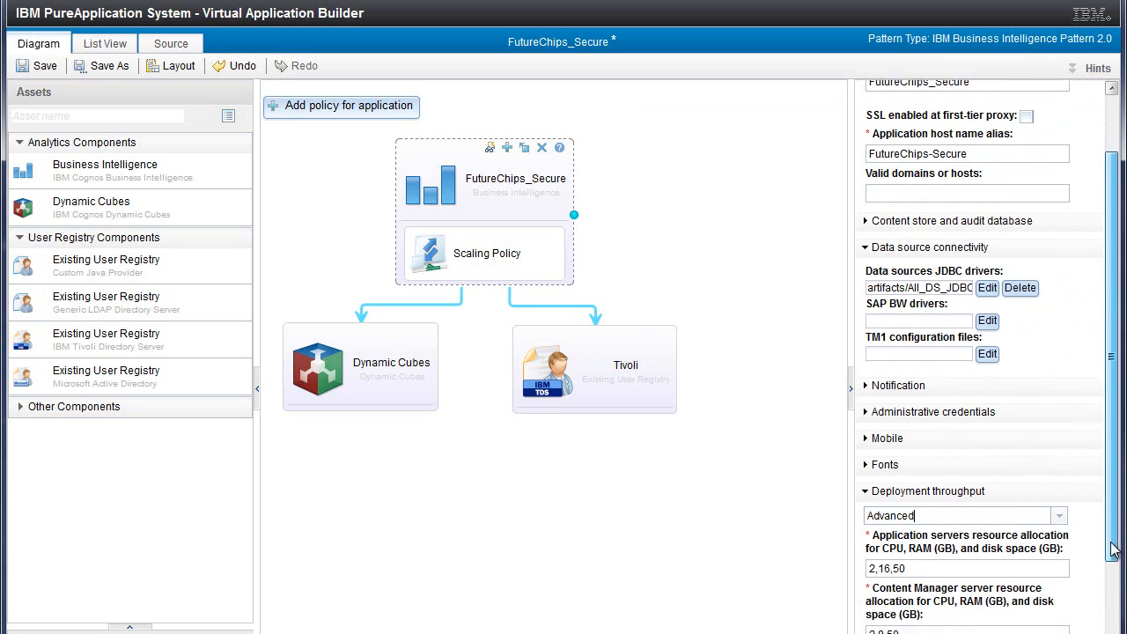
{"action": "scroll", "coordinate": [1108, 590], "scroll_direction": "down", "scroll_amount": 1}
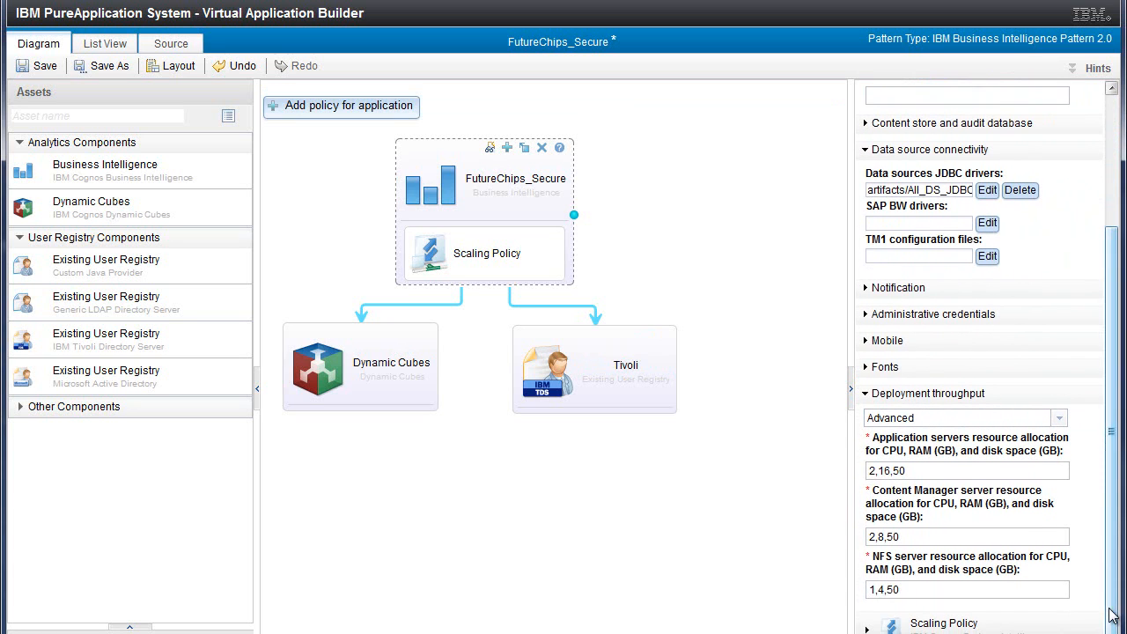
{"action": "left_click", "coordinate": [1060, 418]}
{"action": "left_click", "coordinate": [1049, 431]}
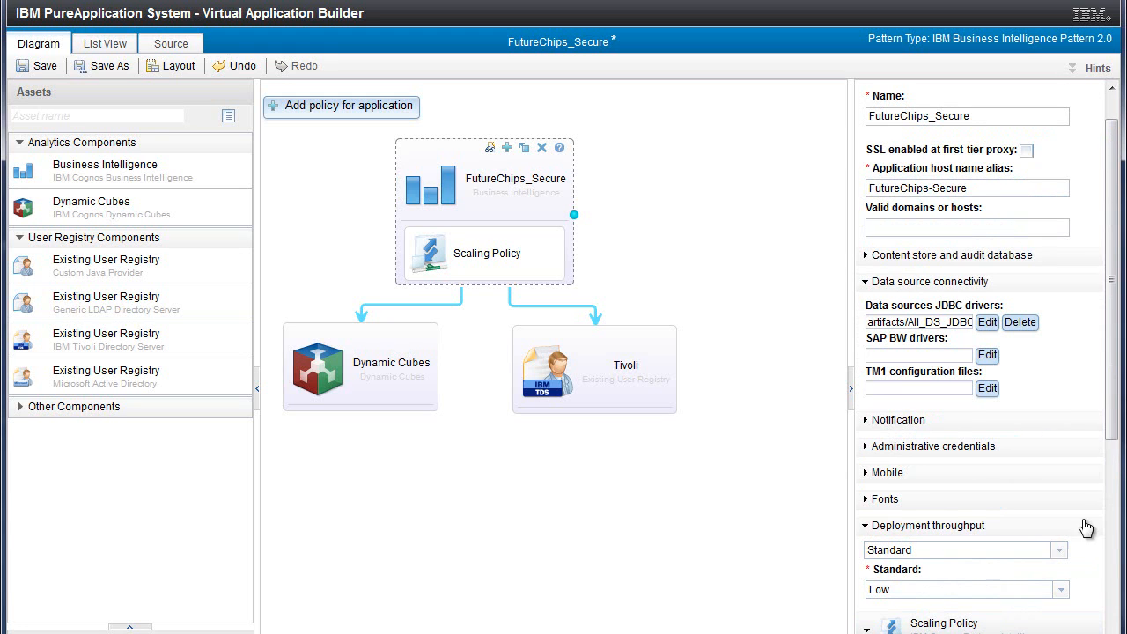
Examine the application tier scaling policy's type options, instance range and CPU thresholds, leaving it CPU Based
{"action": "left_click_drag", "start_coordinate": [1111, 457], "coordinate": [1111, 633]}
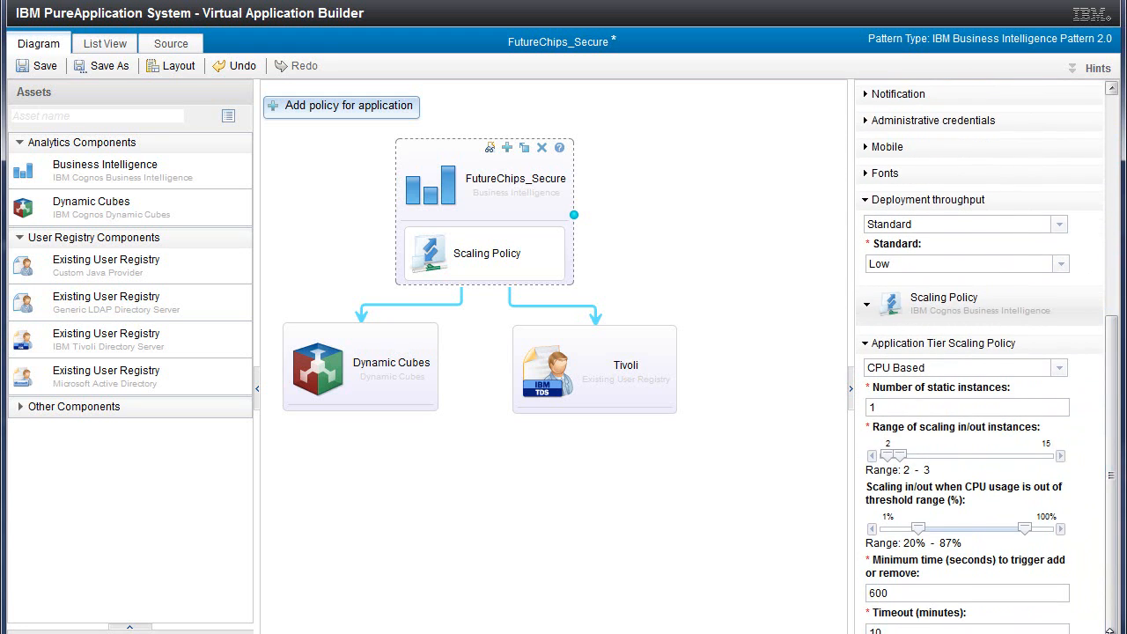
{"action": "left_click", "coordinate": [1059, 367]}
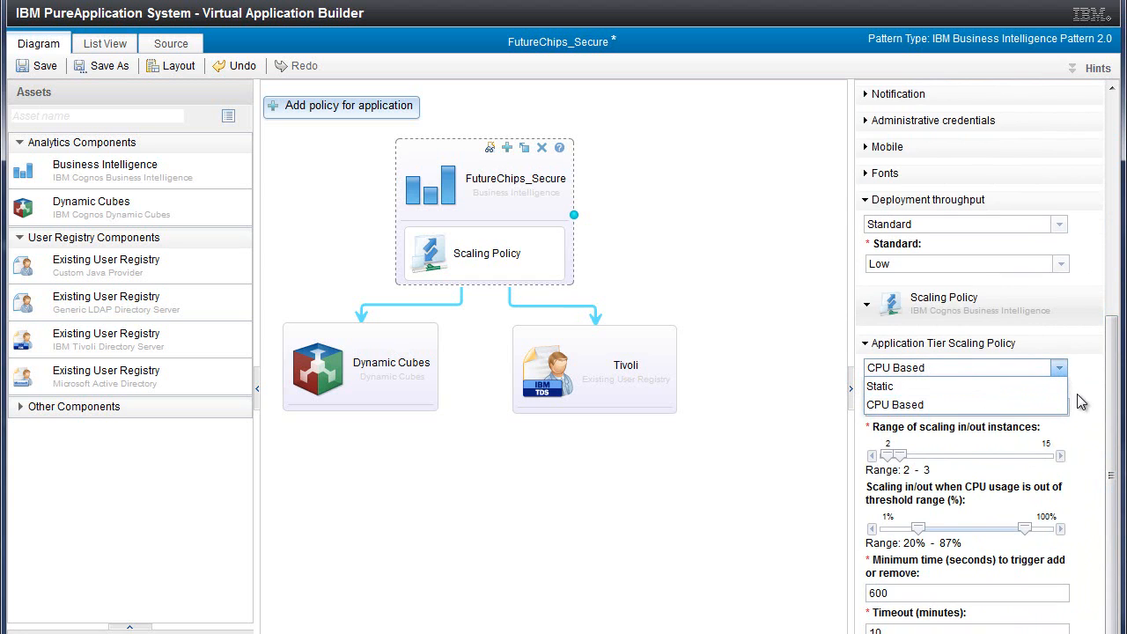
{"action": "left_click", "coordinate": [1086, 399]}
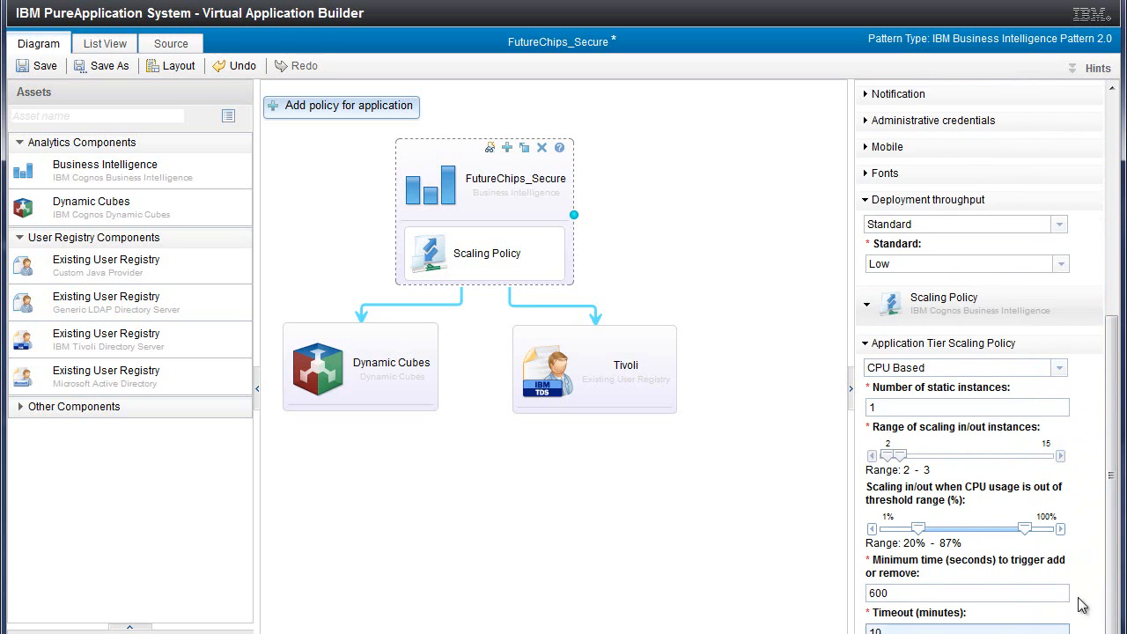
{"action": "left_click", "coordinate": [867, 343]}
Review the Tivoli user registry's settings and the deployment throughput options of the Dynamic Cubes component
{"action": "left_click", "coordinate": [523, 335]}
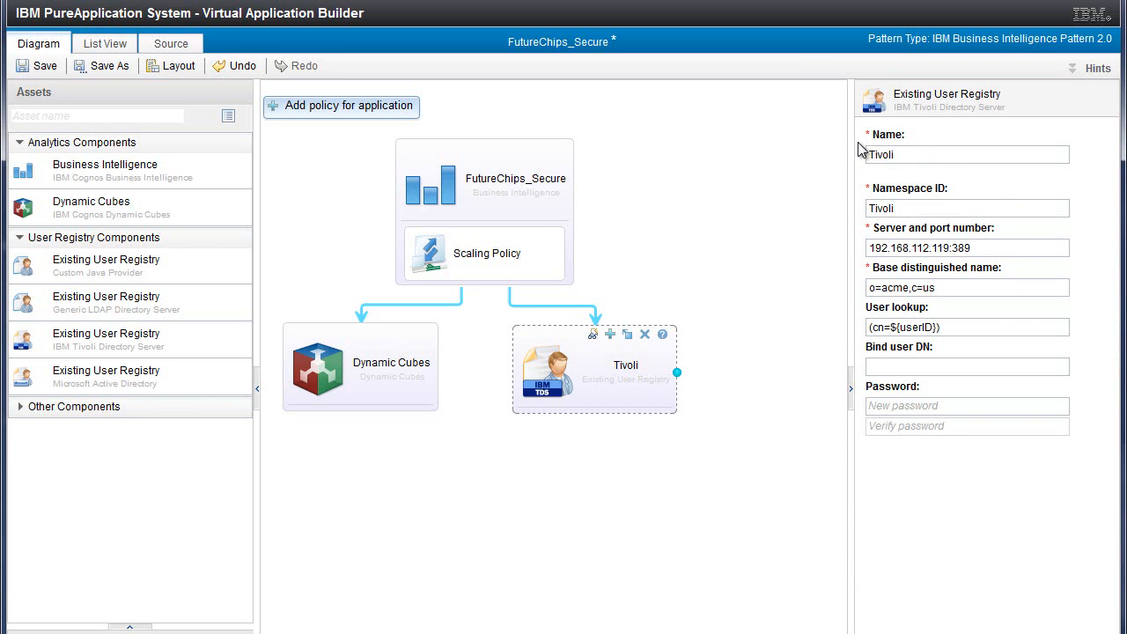
{"action": "left_click", "coordinate": [321, 346]}
{"action": "left_click", "coordinate": [867, 236]}
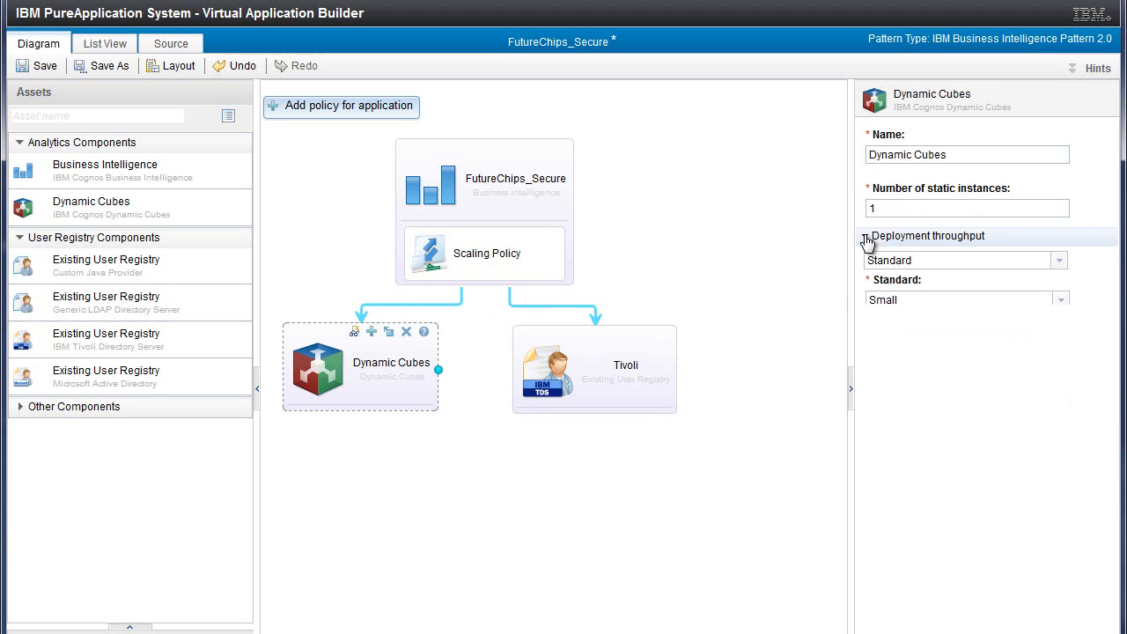
{"action": "left_click", "coordinate": [1060, 262]}
{"action": "left_click", "coordinate": [1060, 272]}
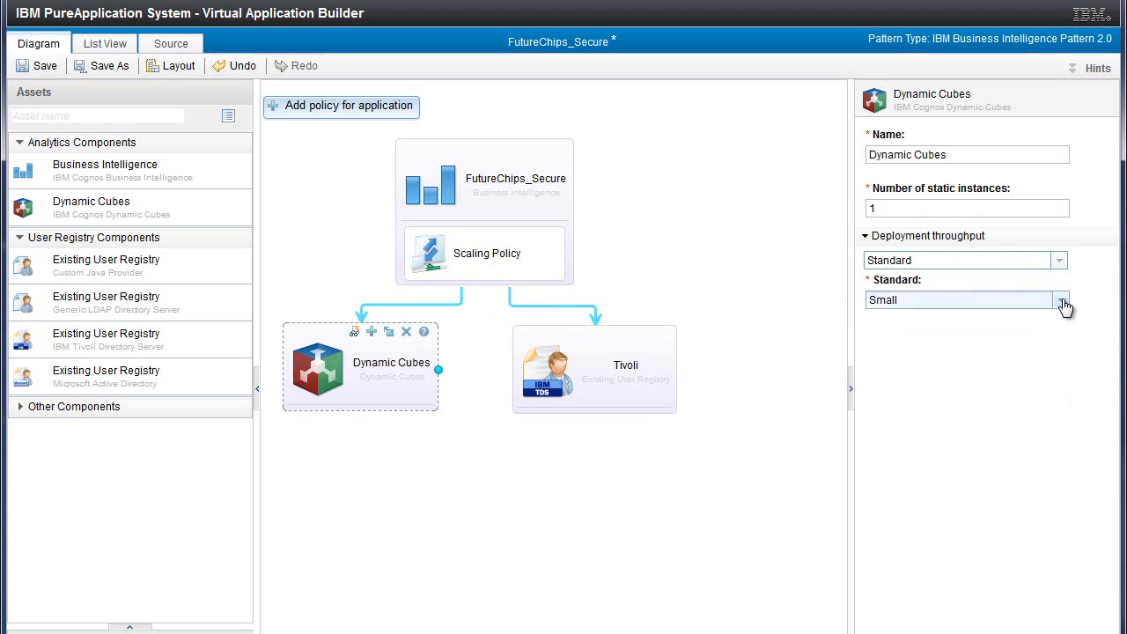
{"action": "left_click", "coordinate": [1062, 302]}
{"action": "left_click", "coordinate": [1063, 302]}
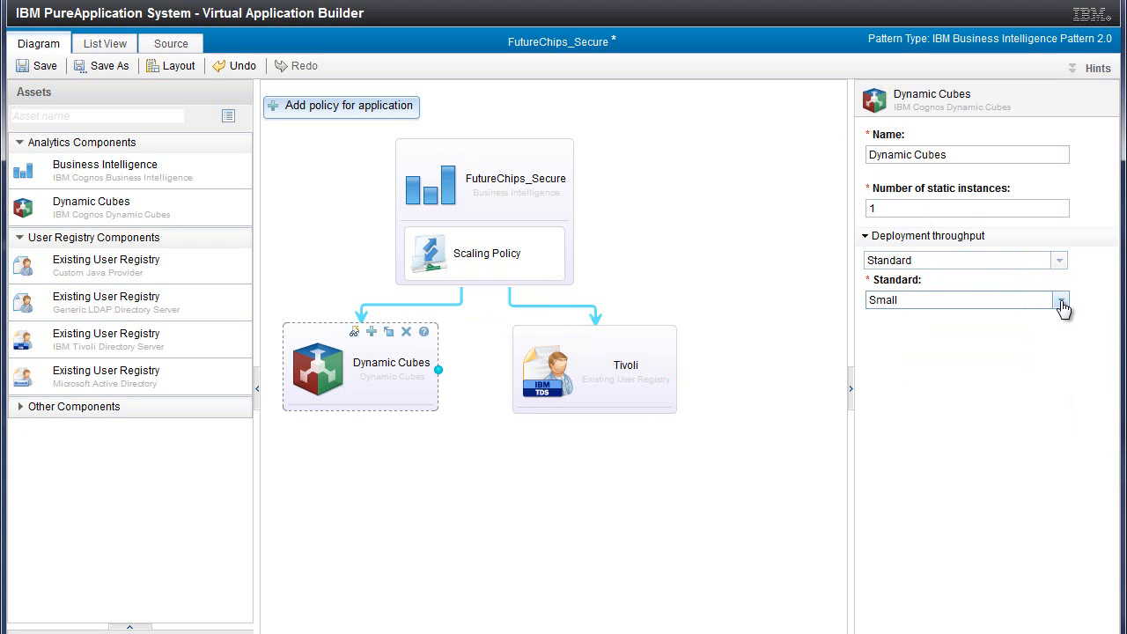
Select the FutureChips_Secure business intelligence component again and save the pattern
{"action": "left_click", "coordinate": [440, 172]}
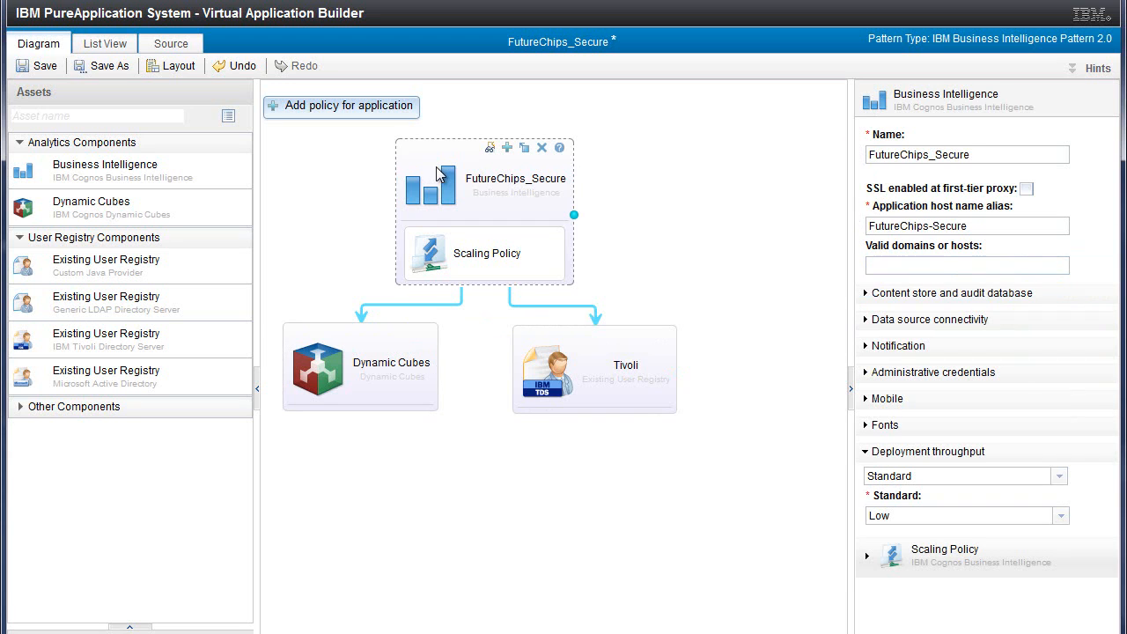
{"action": "left_click", "coordinate": [44, 67]}
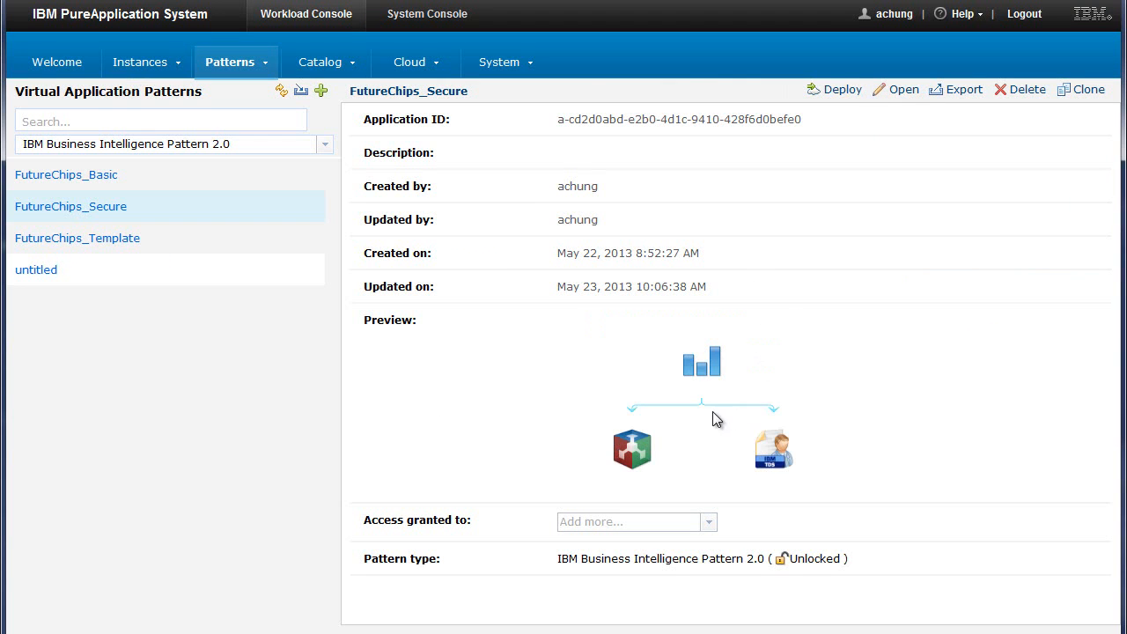
Clone the FutureChips_Secure pattern as FutureChips_Secure2 and select the copy
{"action": "left_click", "coordinate": [1087, 93]}
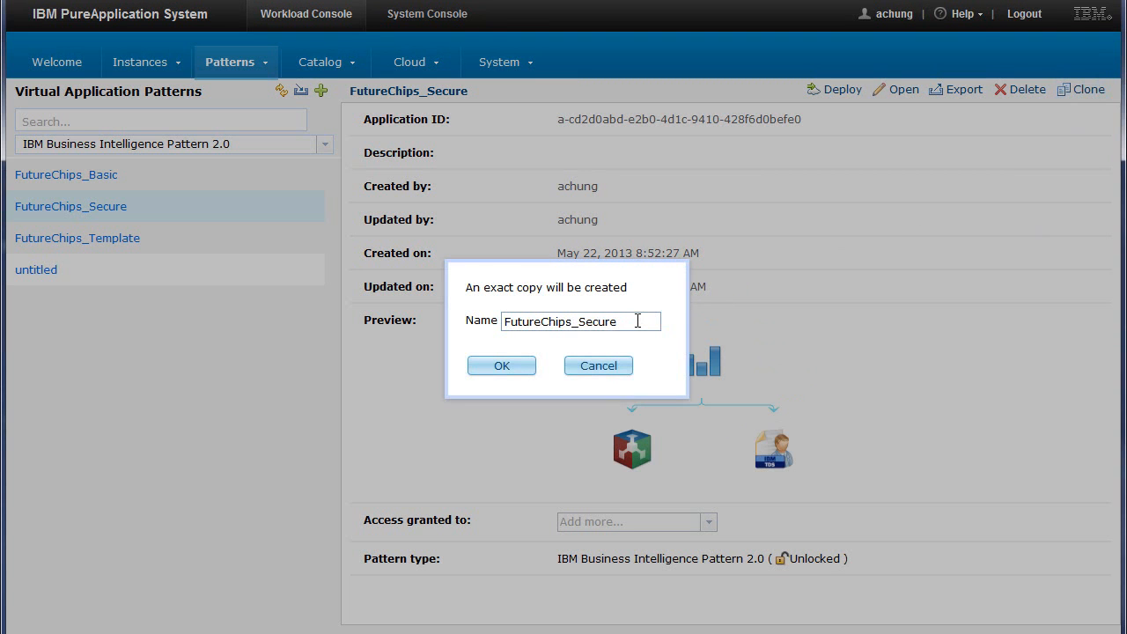
{"action": "left_click", "coordinate": [509, 366]}
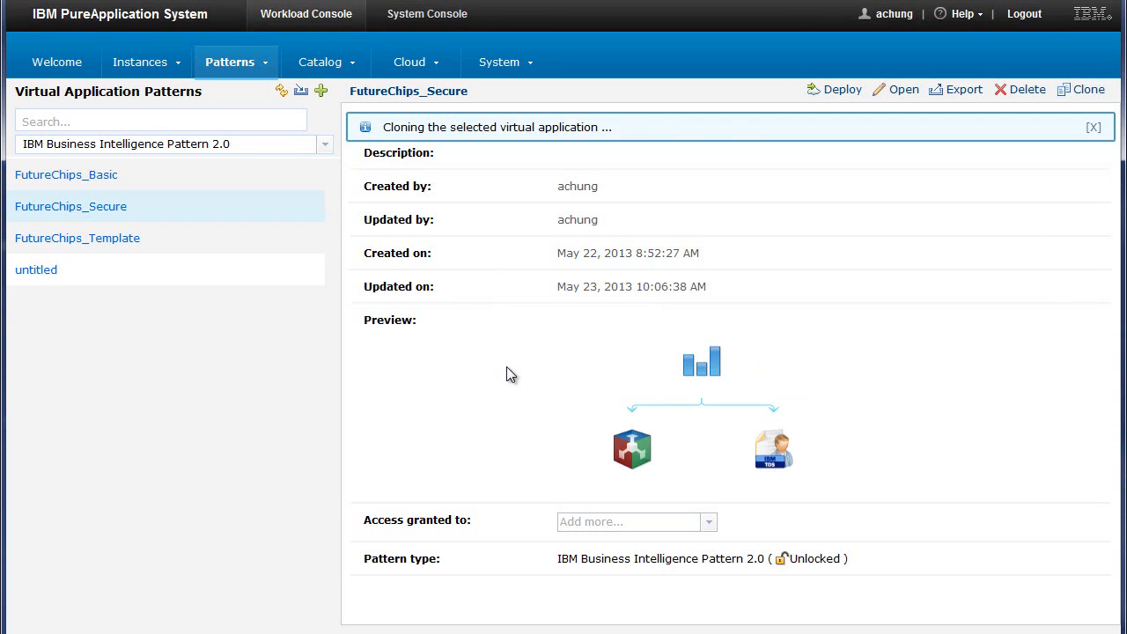
{"action": "left_click", "coordinate": [283, 245]}
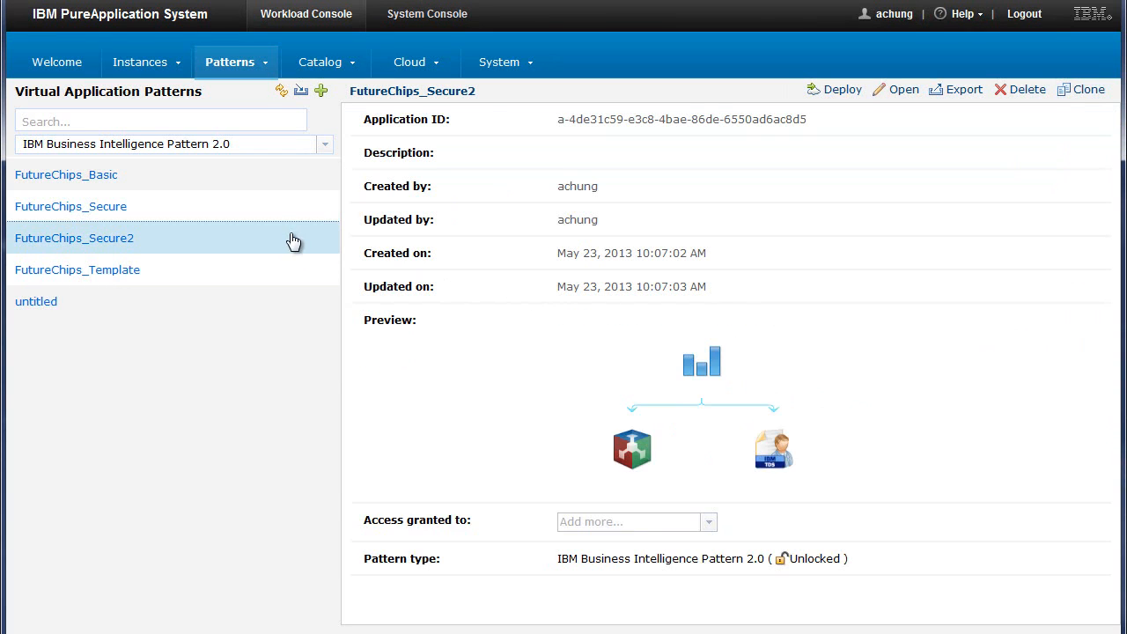
Delete the FutureChips_Secure2 virtual application pattern
{"action": "left_click", "coordinate": [293, 240]}
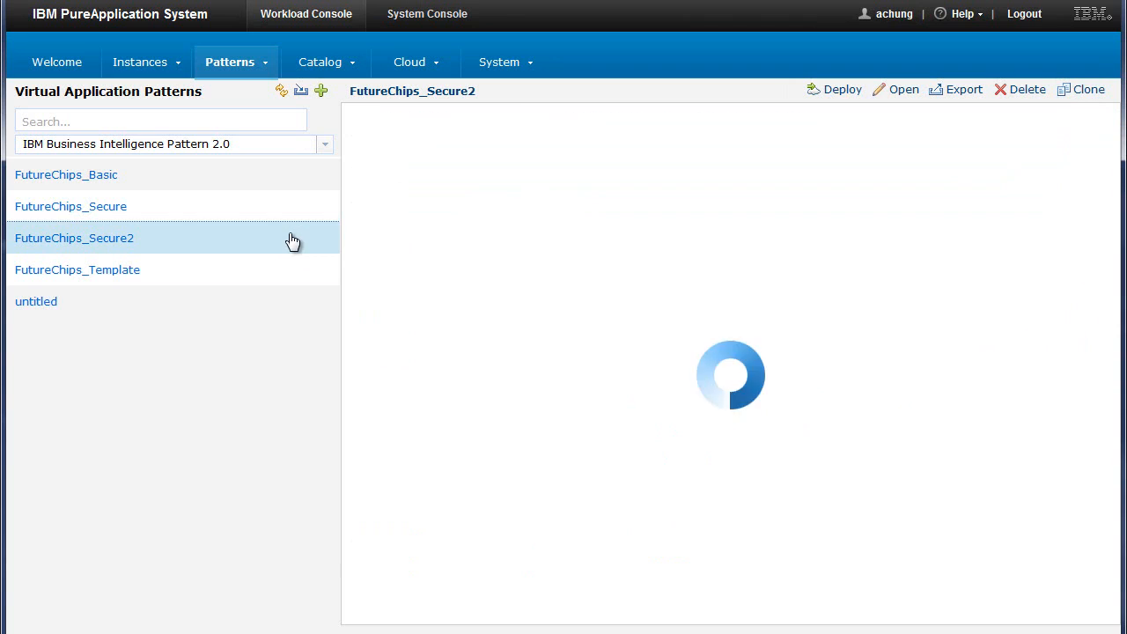
{"action": "left_click", "coordinate": [1026, 91]}
{"action": "left_click", "coordinate": [527, 347]}
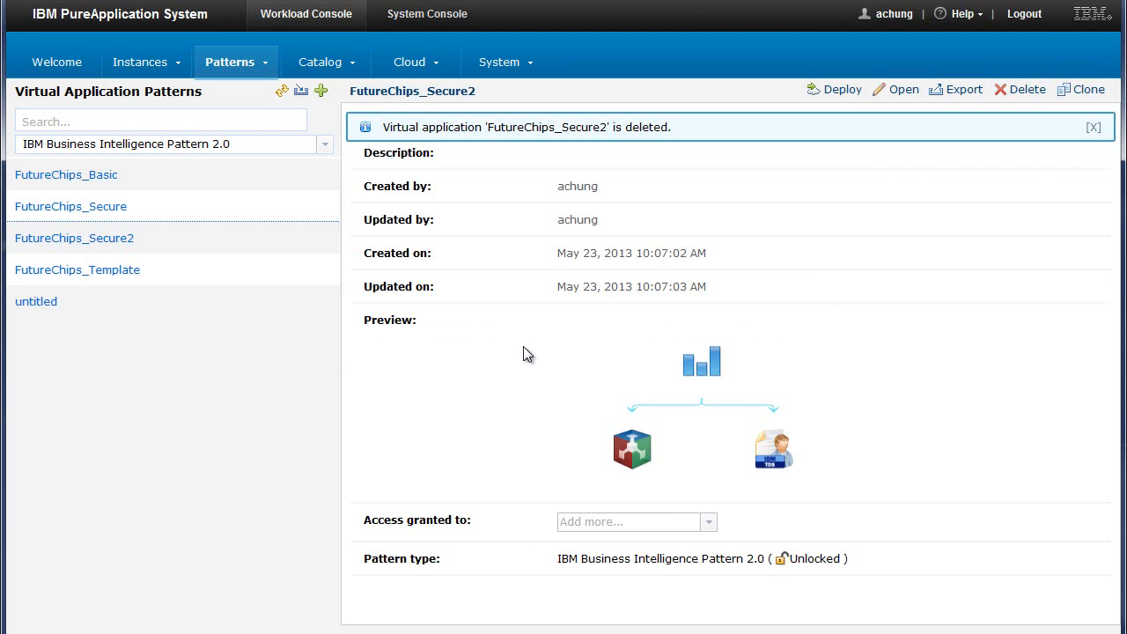
Deploy the FutureChips_Secure pattern with the EP_CG1 profile and High priority, and open the status of its instance
{"action": "left_click", "coordinate": [219, 211]}
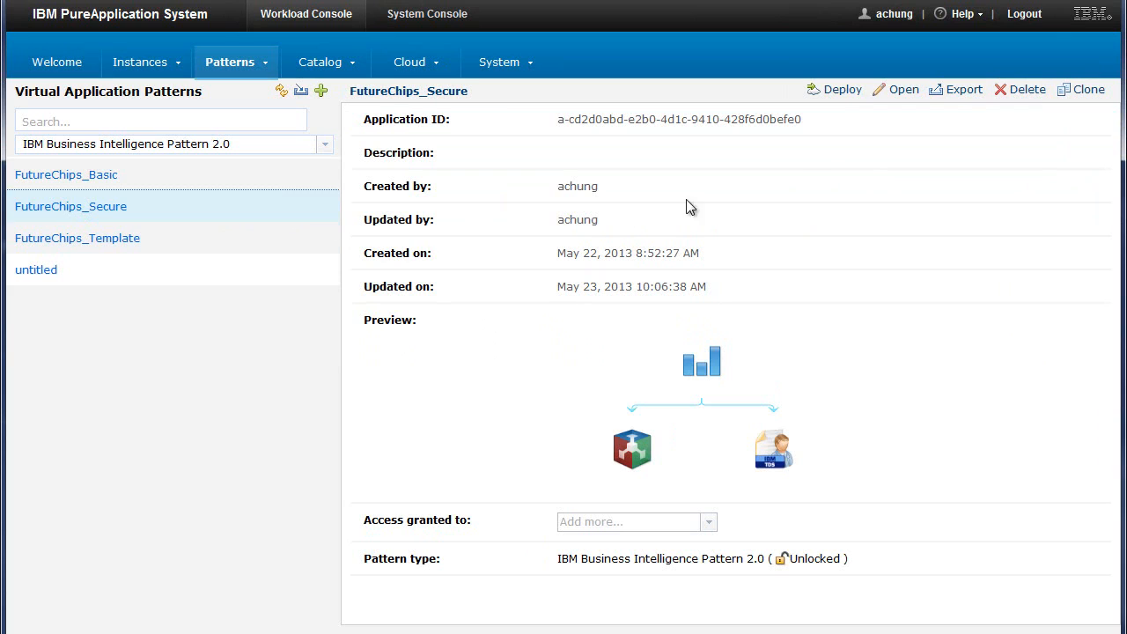
{"action": "left_click", "coordinate": [837, 89]}
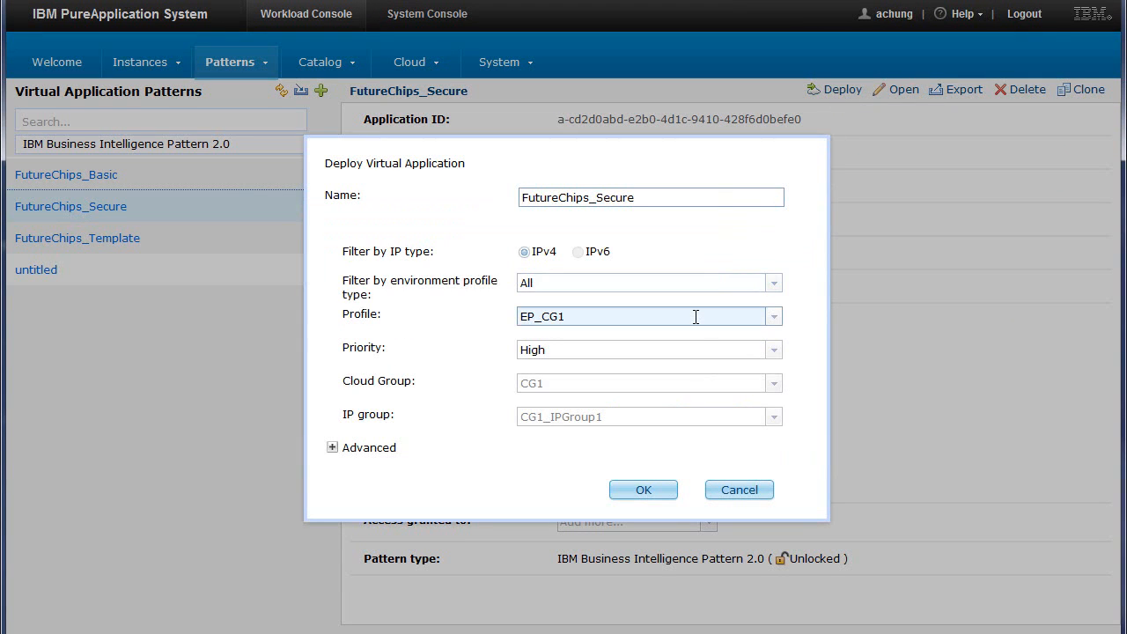
{"action": "left_click", "coordinate": [644, 491]}
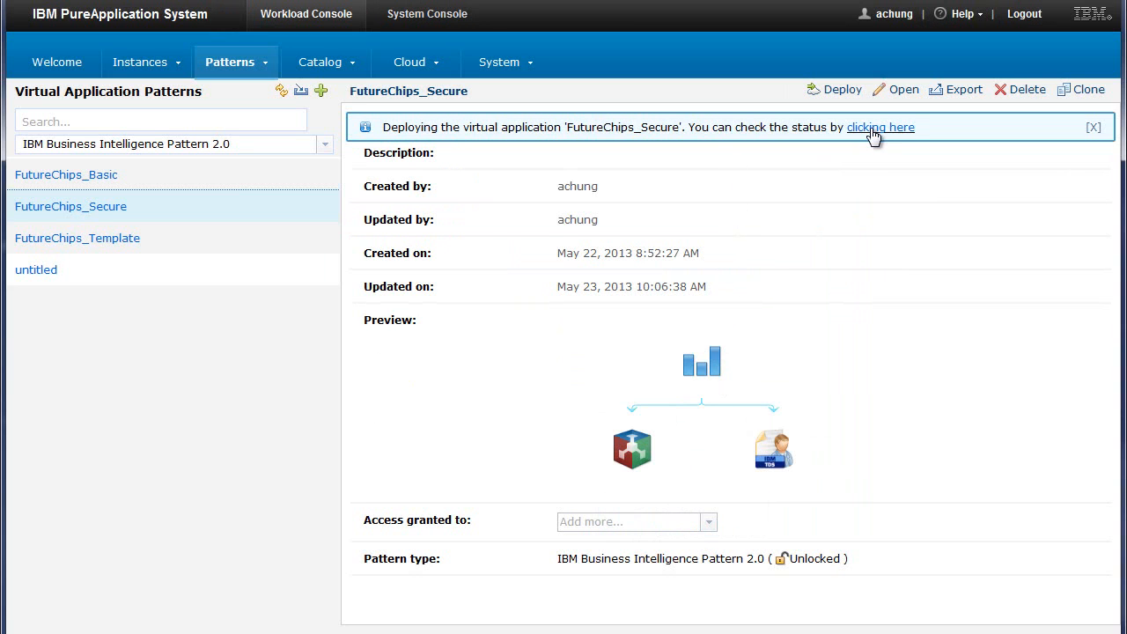
{"action": "left_click", "coordinate": [880, 128]}
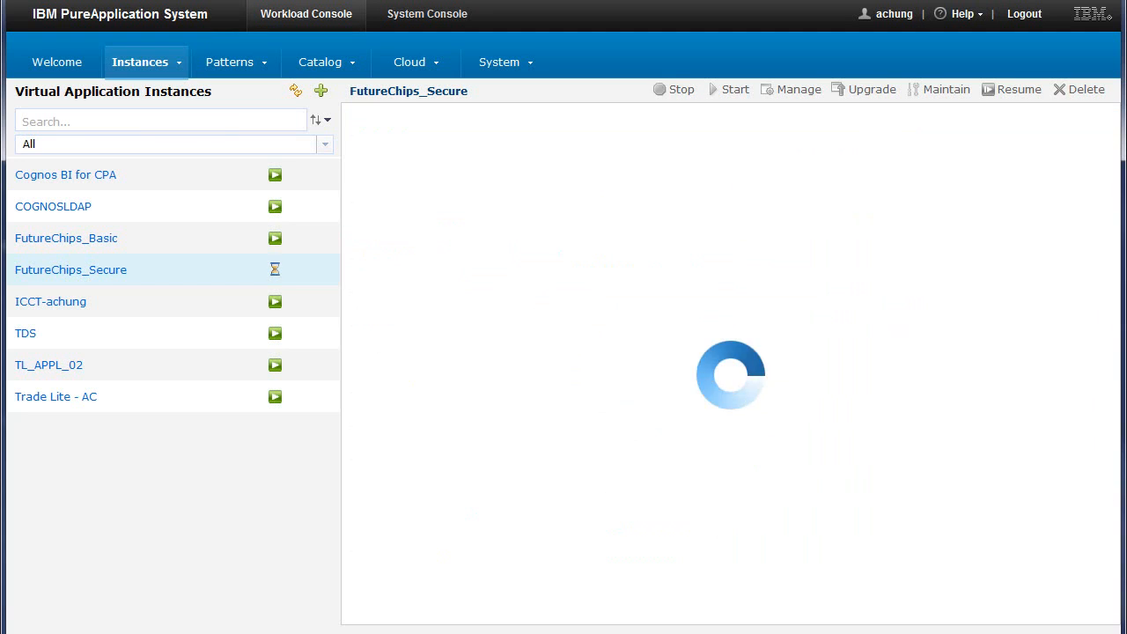
Examine the FutureChips_Secure instance's virtual machines, overall status and middleware components
{"action": "scroll", "coordinate": [1121, 350], "scroll_direction": "down", "scroll_amount": 2}
{"action": "scroll", "coordinate": [1120, 350], "scroll_direction": "down", "scroll_amount": 5}
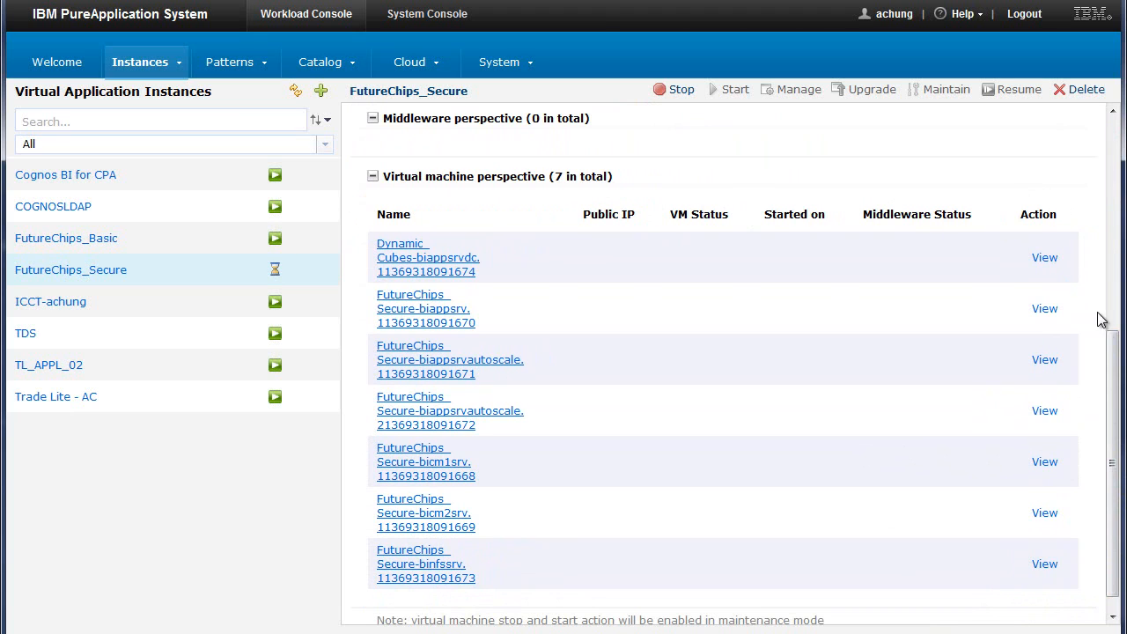
{"action": "left_click_drag", "start_coordinate": [1113, 353], "coordinate": [1117, 118]}
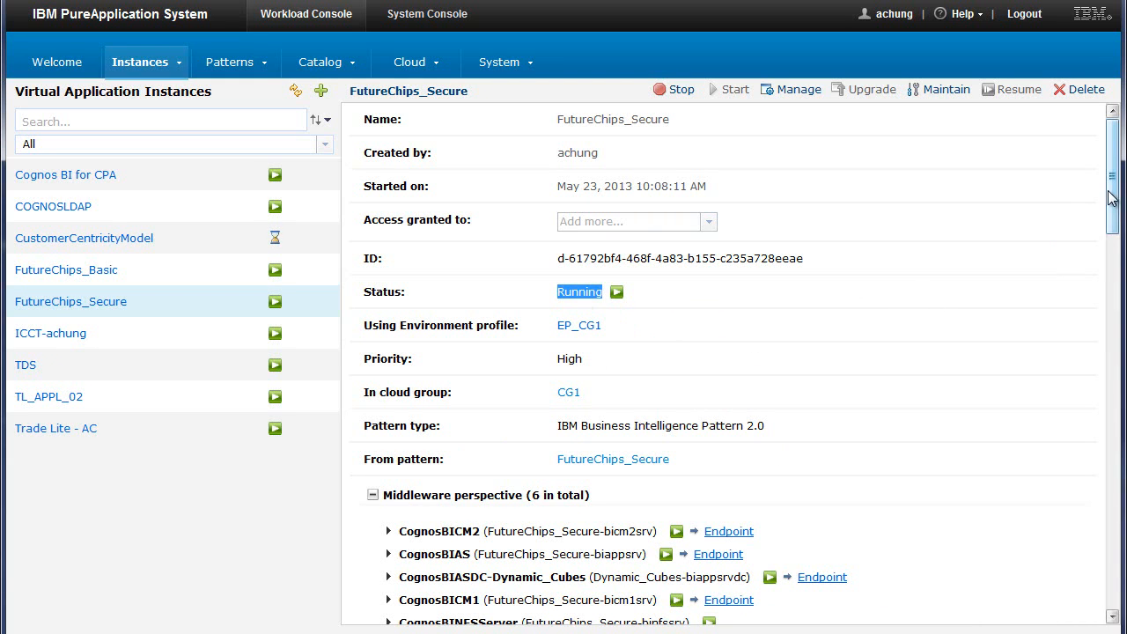
{"action": "left_click_drag", "start_coordinate": [1111, 191], "coordinate": [1120, 231]}
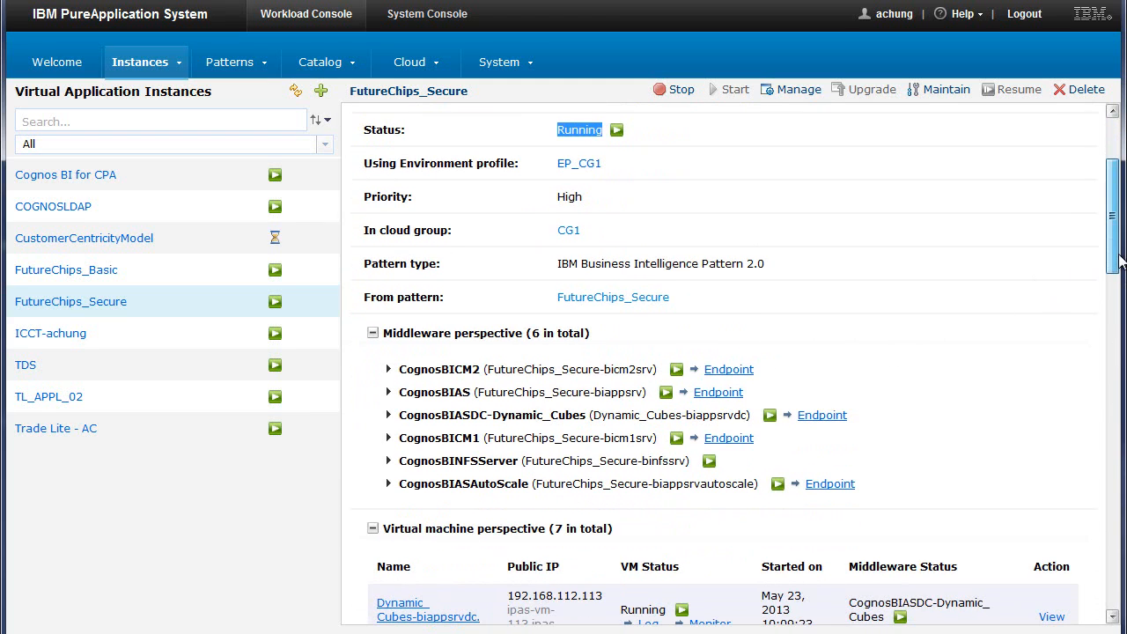
Check the deployment history for the times when the deployment was queued and when the virtual system was deployed
{"action": "left_click_drag", "start_coordinate": [1122, 264], "coordinate": [942, 586]}
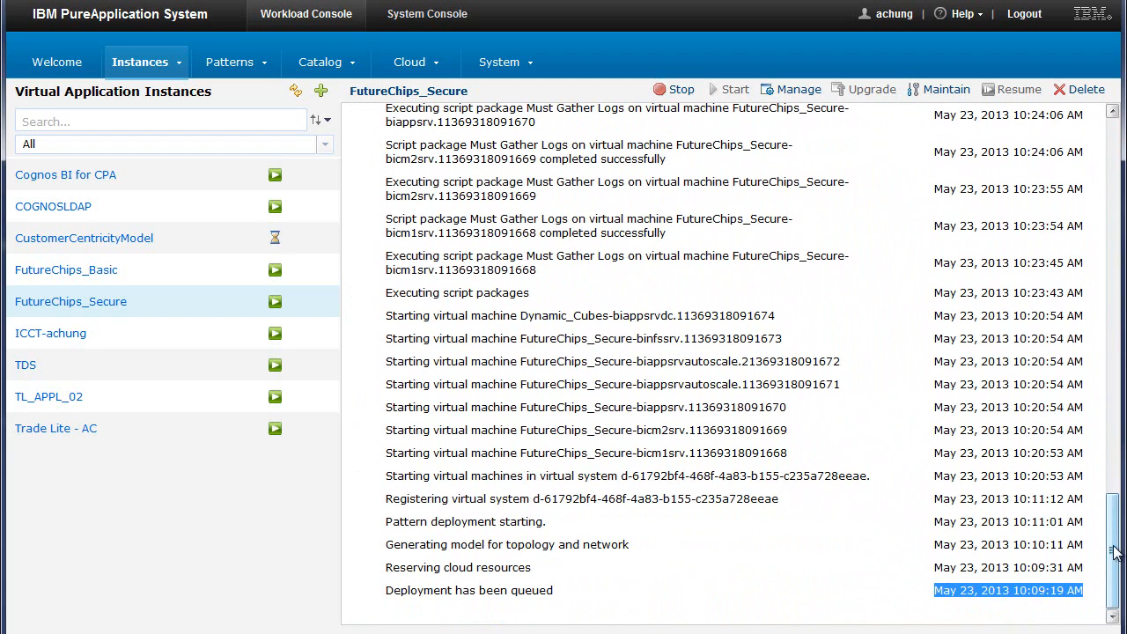
{"action": "left_click_drag", "start_coordinate": [1114, 555], "coordinate": [1122, 433]}
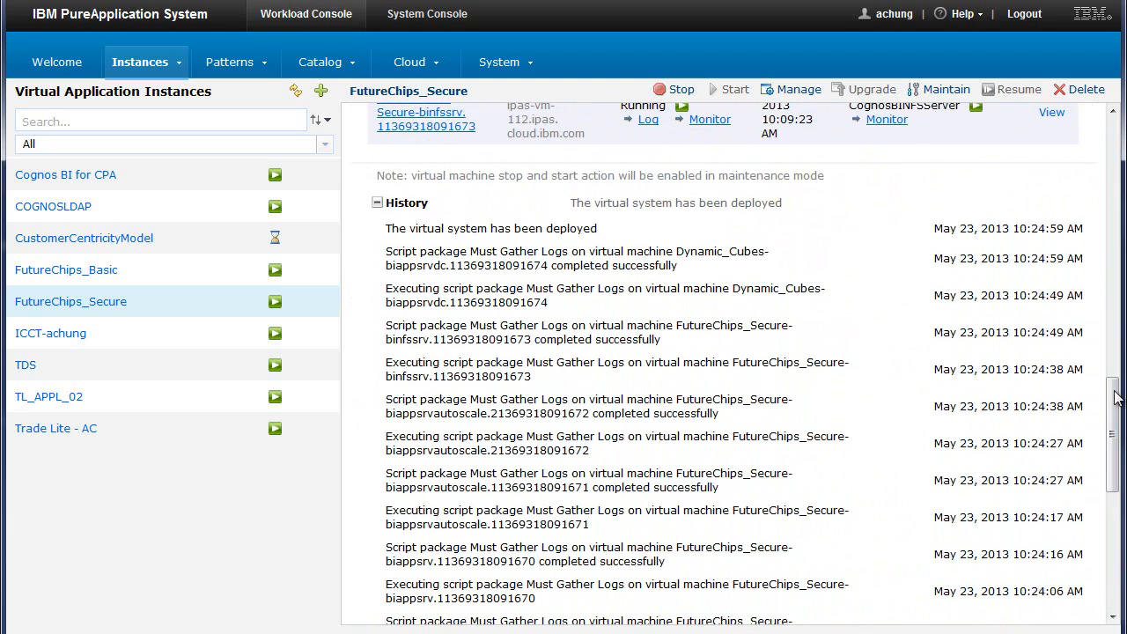
{"action": "left_click_drag", "start_coordinate": [1085, 228], "coordinate": [939, 225]}
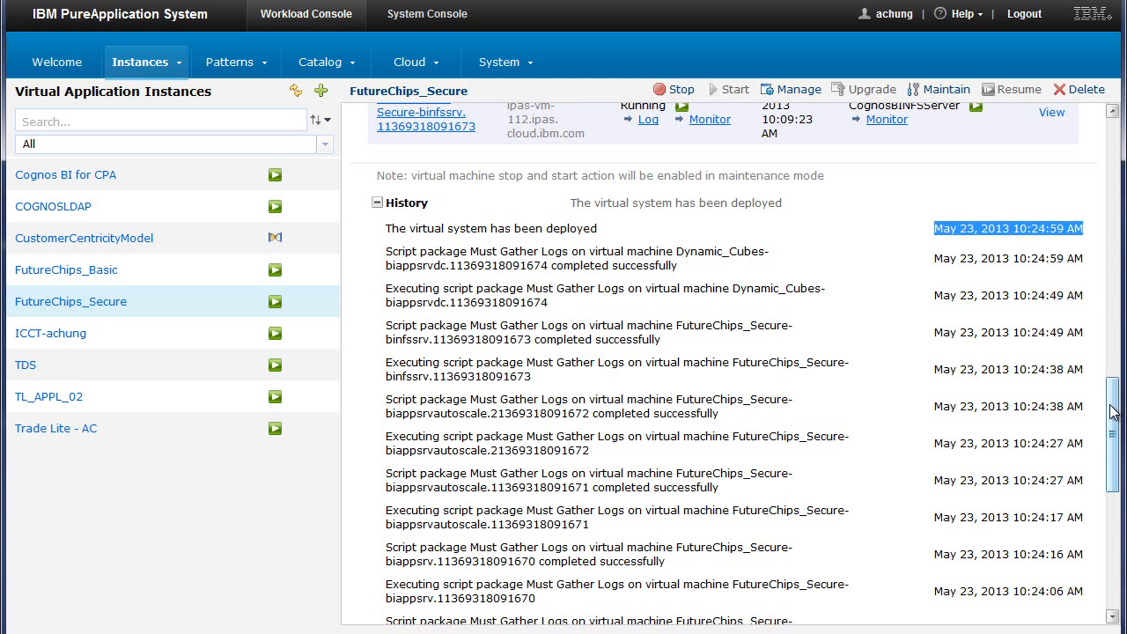
Open the CognosBICM1 content manager endpoint, check the Content Manager state, and dismiss the endpoint information
{"action": "left_click_drag", "start_coordinate": [1114, 412], "coordinate": [1117, 286]}
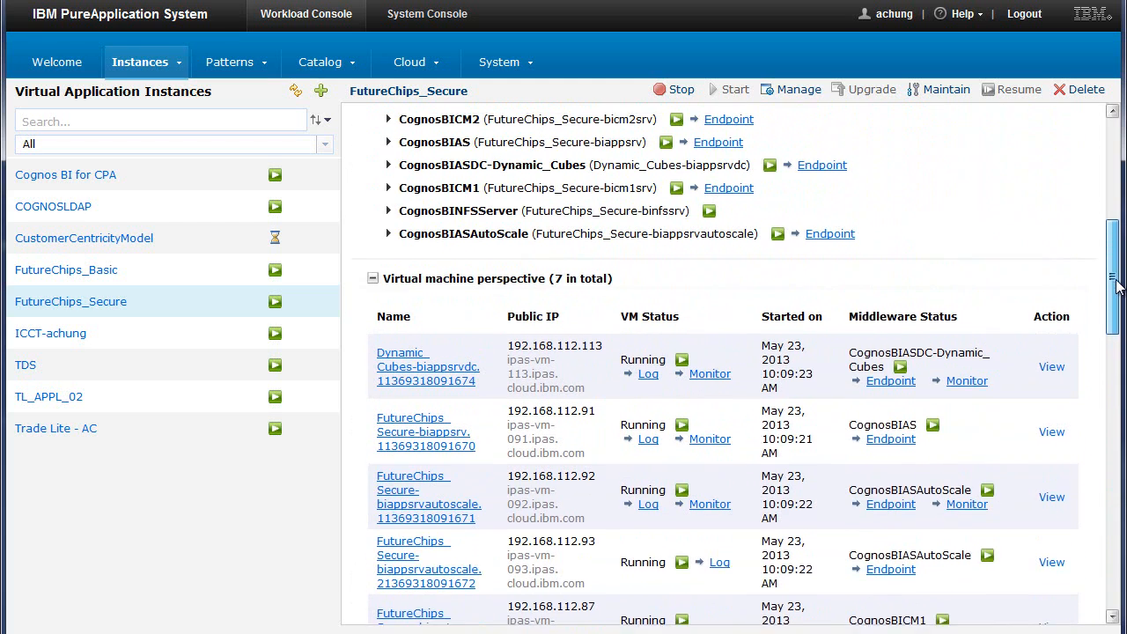
{"action": "scroll", "coordinate": [1067, 286], "scroll_direction": "up", "scroll_amount": 3}
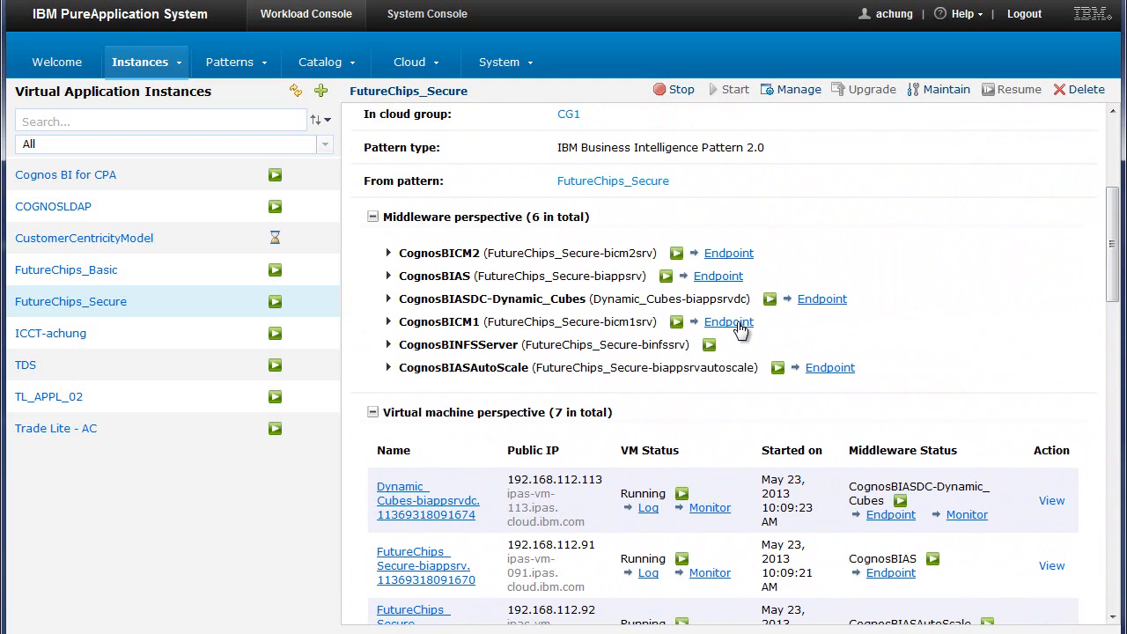
{"action": "left_click", "coordinate": [741, 322]}
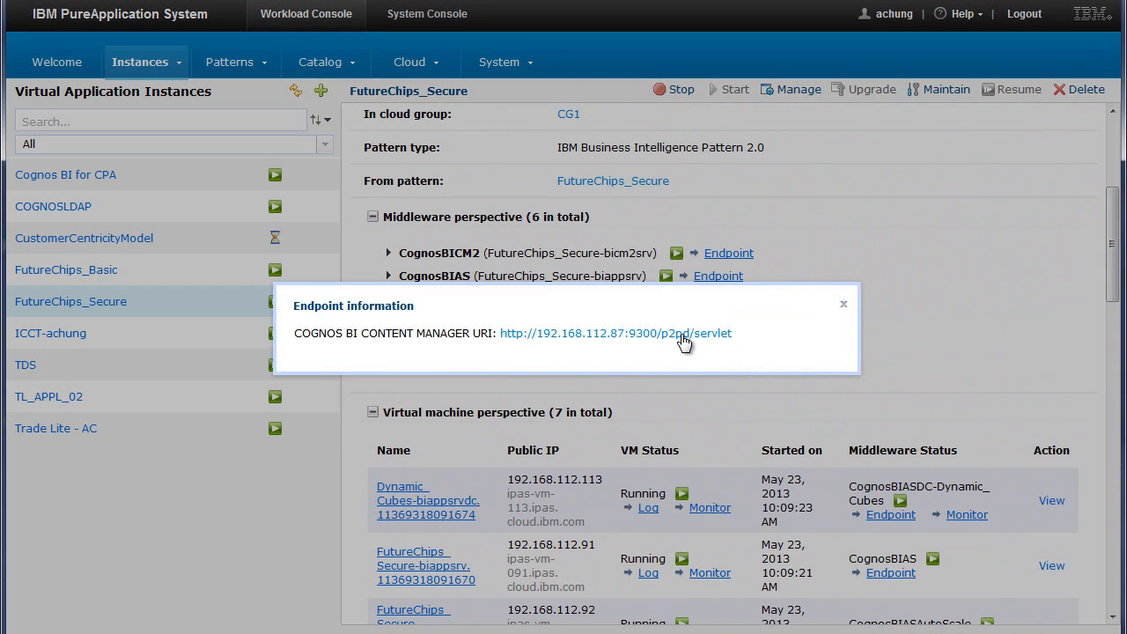
{"action": "left_click", "coordinate": [685, 343]}
{"action": "left_click_drag", "start_coordinate": [103, 141], "coordinate": [28, 135]}
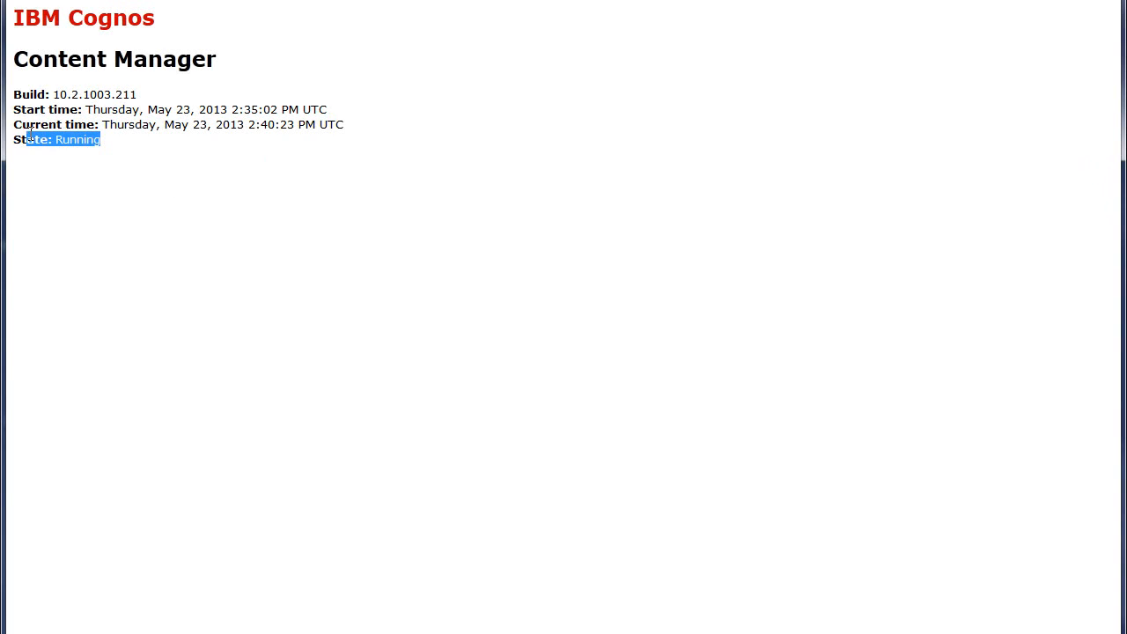
{"action": "left_click", "coordinate": [105, 152]}
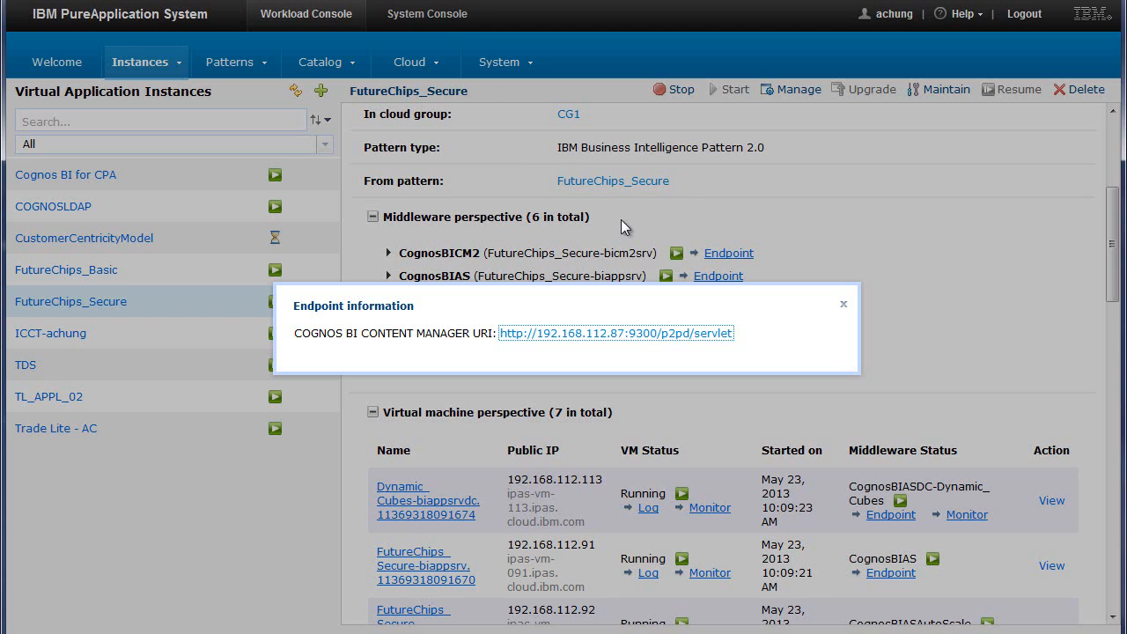
{"action": "left_click", "coordinate": [843, 306]}
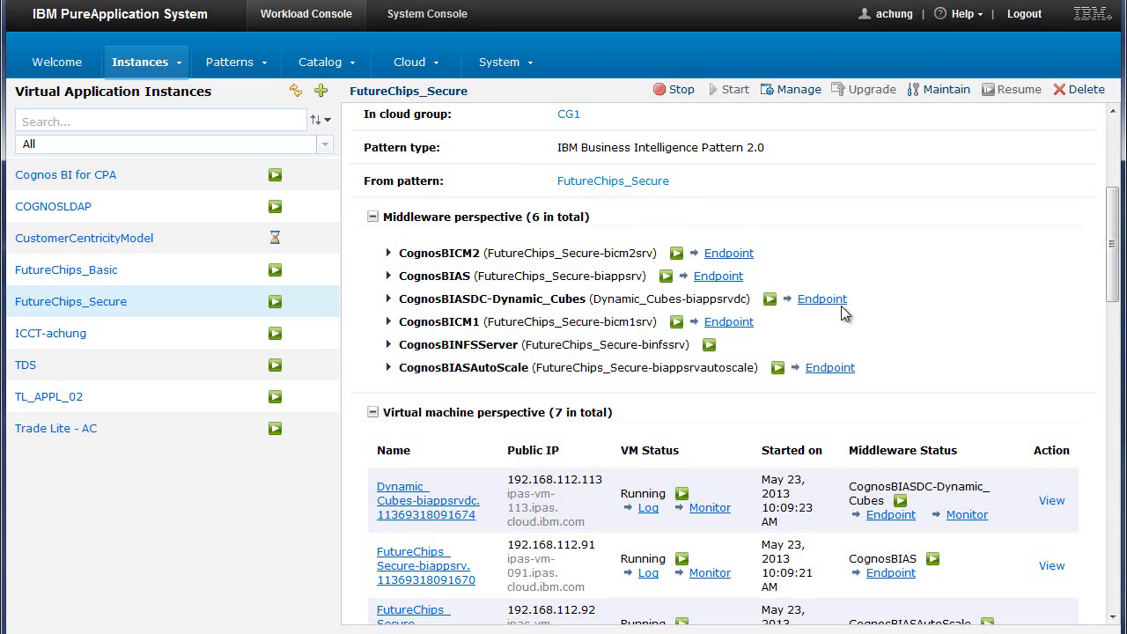
Open the CognosBIAS local dispatcher URI and log on to the Tivoli namespace as user1 with the account password
{"action": "left_click", "coordinate": [726, 277]}
{"action": "left_click", "coordinate": [695, 370]}
{"action": "left_click", "coordinate": [558, 281]}
{"action": "type", "text": "us"}
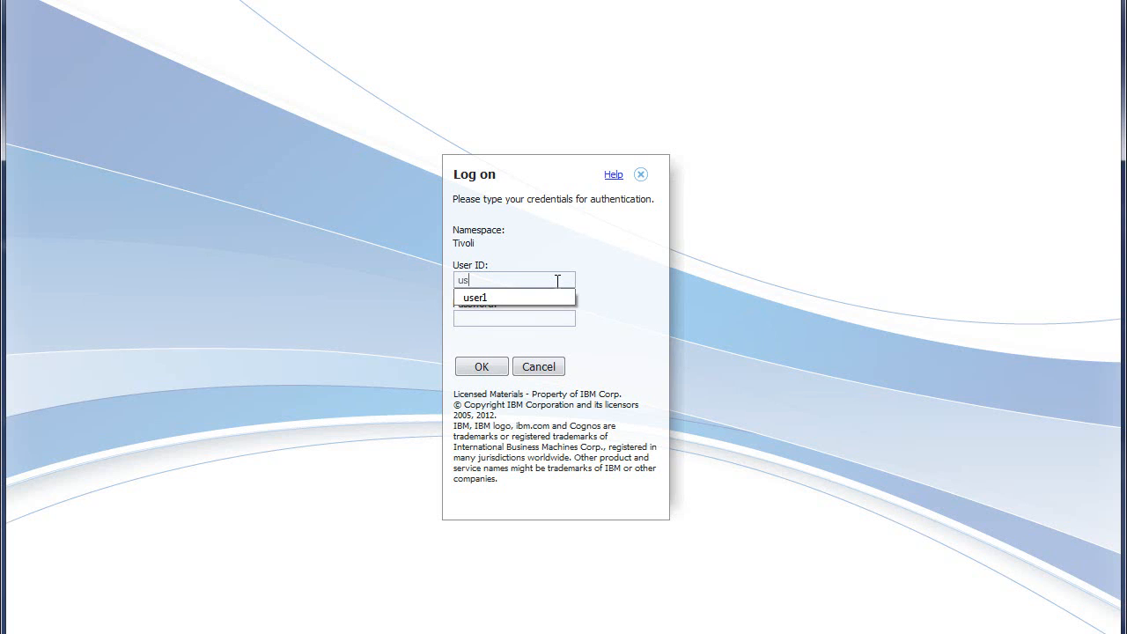
{"action": "type", "text": "er1"}
{"action": "key", "text": "Tab"}
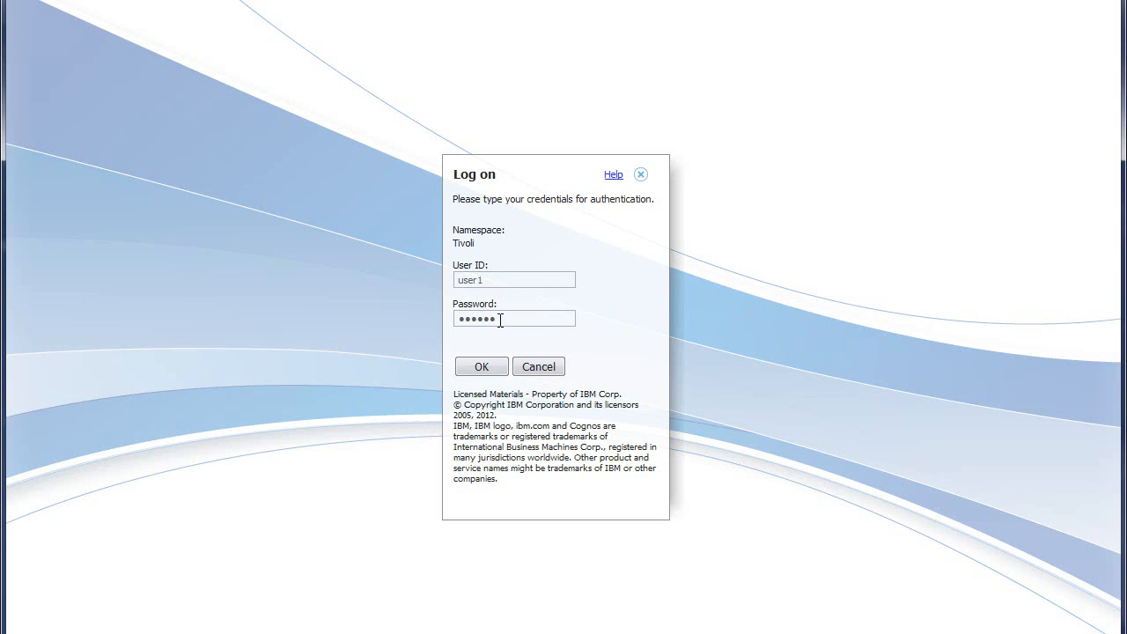
{"action": "left_click", "coordinate": [483, 366]}
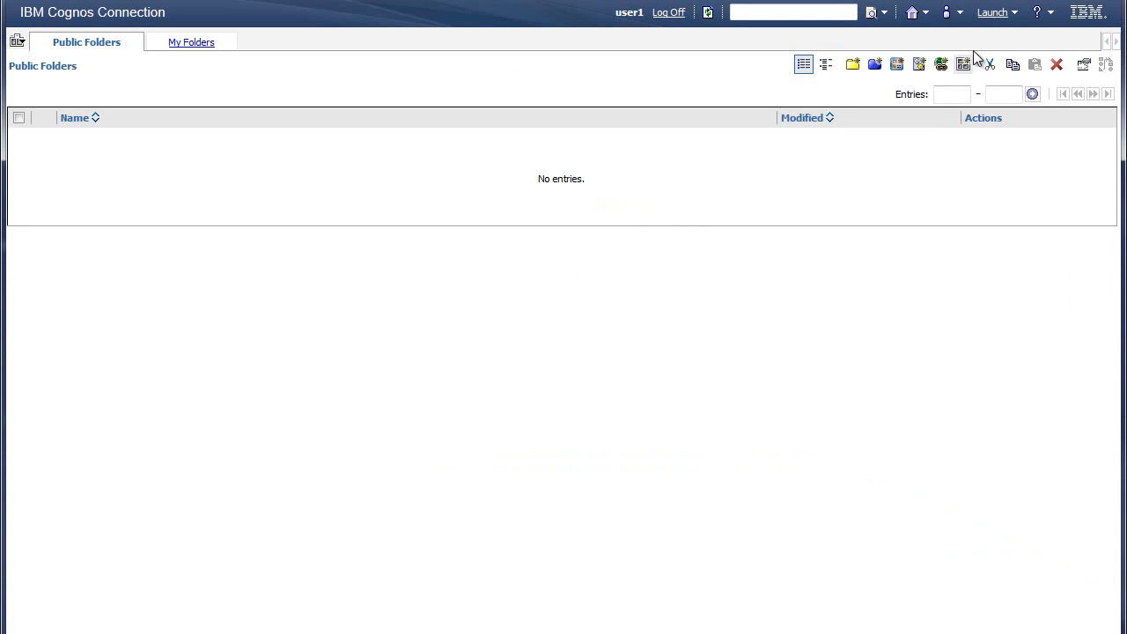
Review Dispatchers and Services in the IBM Cognos Administration configuration, log off, and dismiss the CognosBIAS endpoint information
{"action": "left_click", "coordinate": [995, 14]}
{"action": "left_click", "coordinate": [941, 162]}
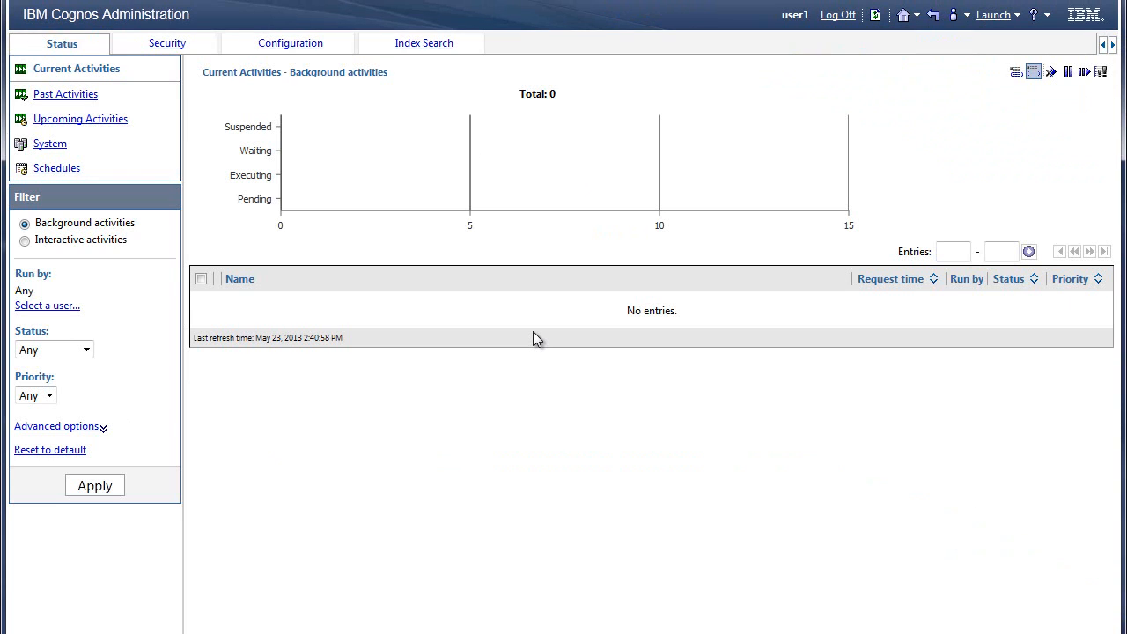
{"action": "left_click", "coordinate": [290, 45]}
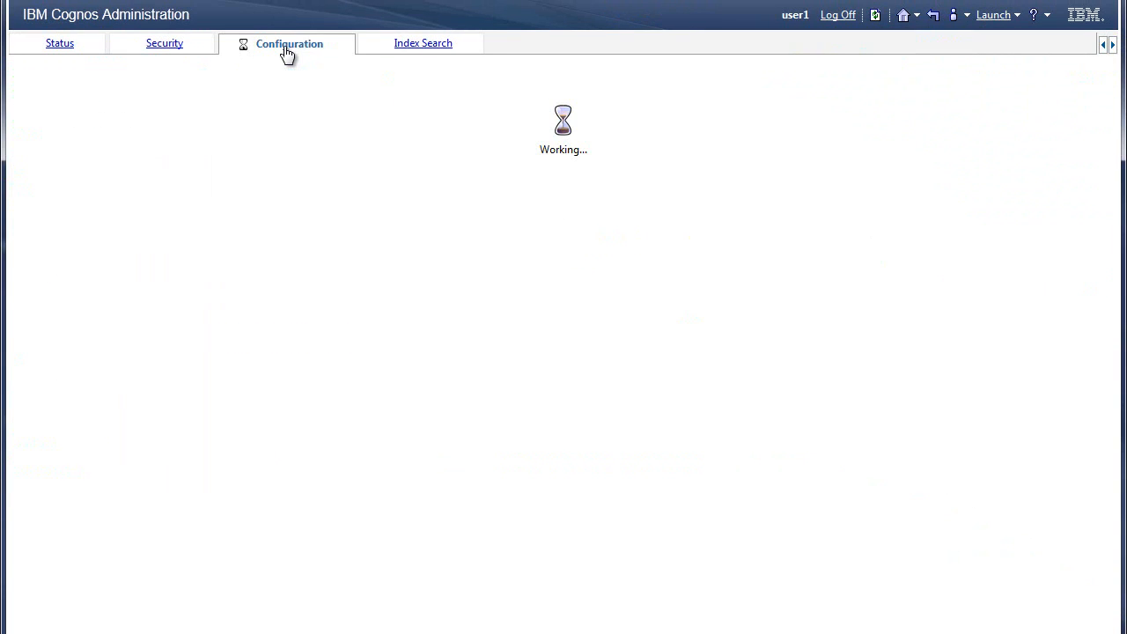
{"action": "left_click", "coordinate": [104, 220]}
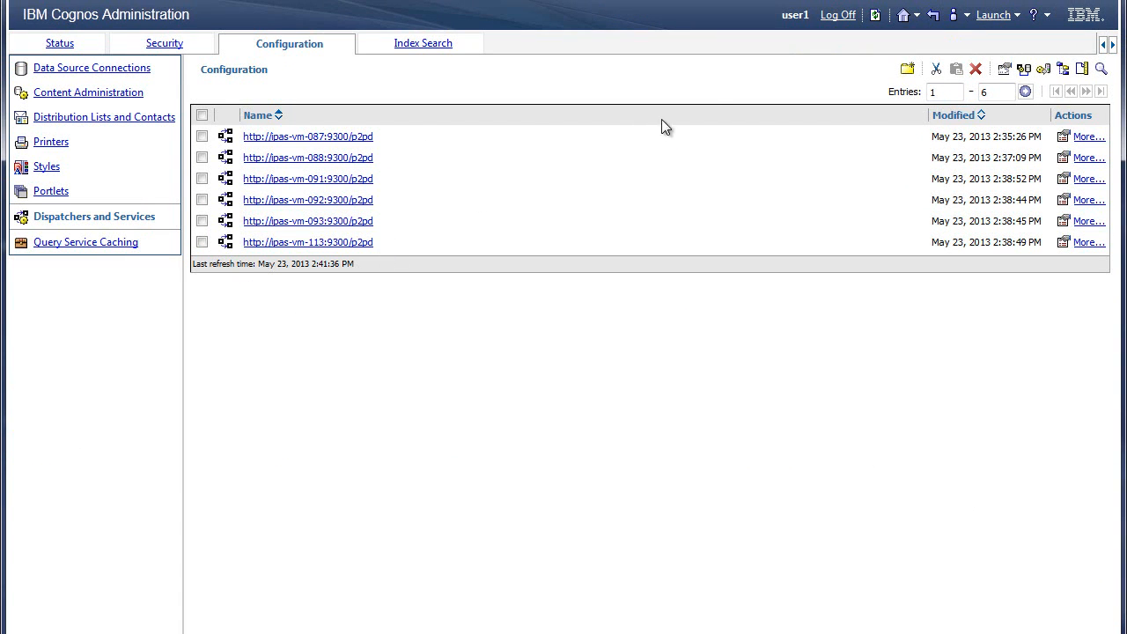
{"action": "left_click", "coordinate": [837, 17]}
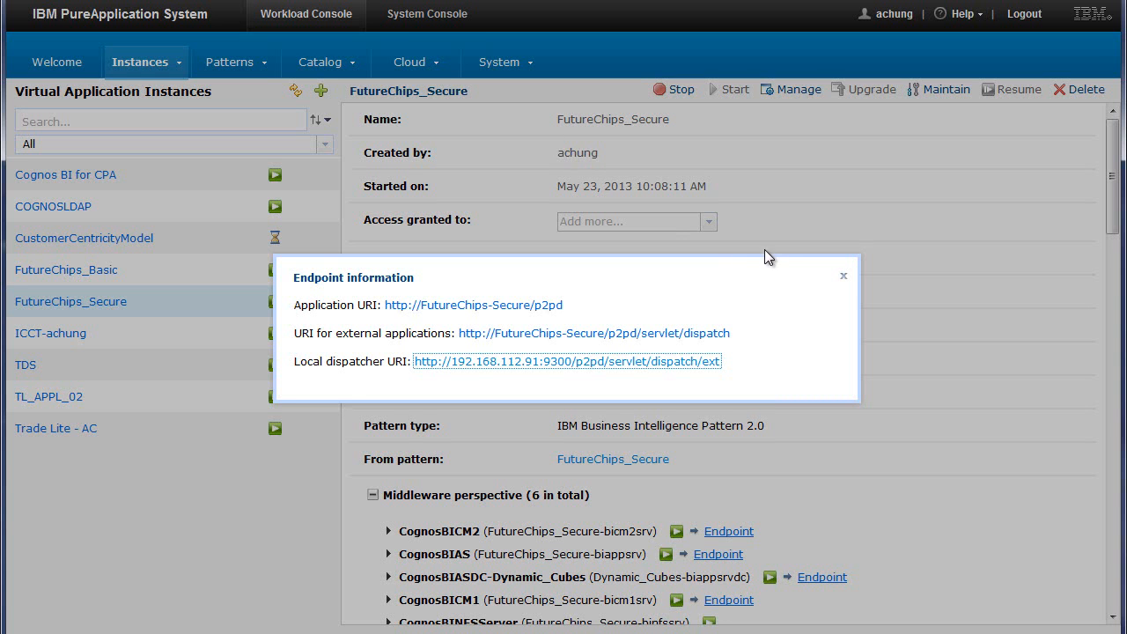
{"action": "left_click", "coordinate": [844, 278]}
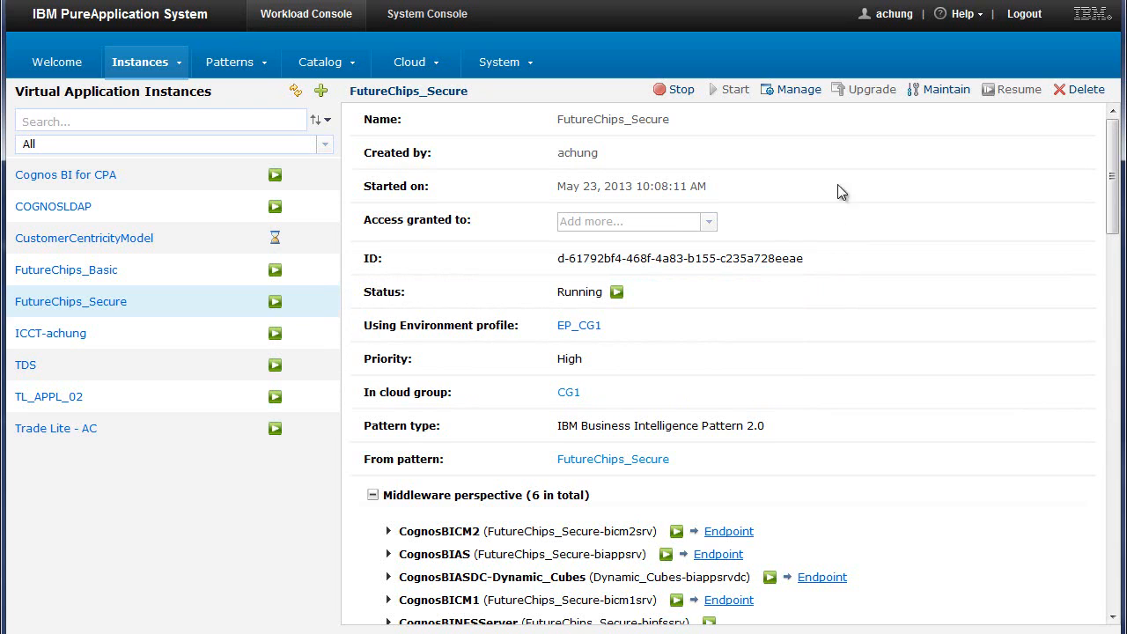
Open management of the FutureChips_Secure instance and examine the memory, processor, network and storage monitoring of the bicm1srv virtual machine
{"action": "left_click", "coordinate": [793, 90]}
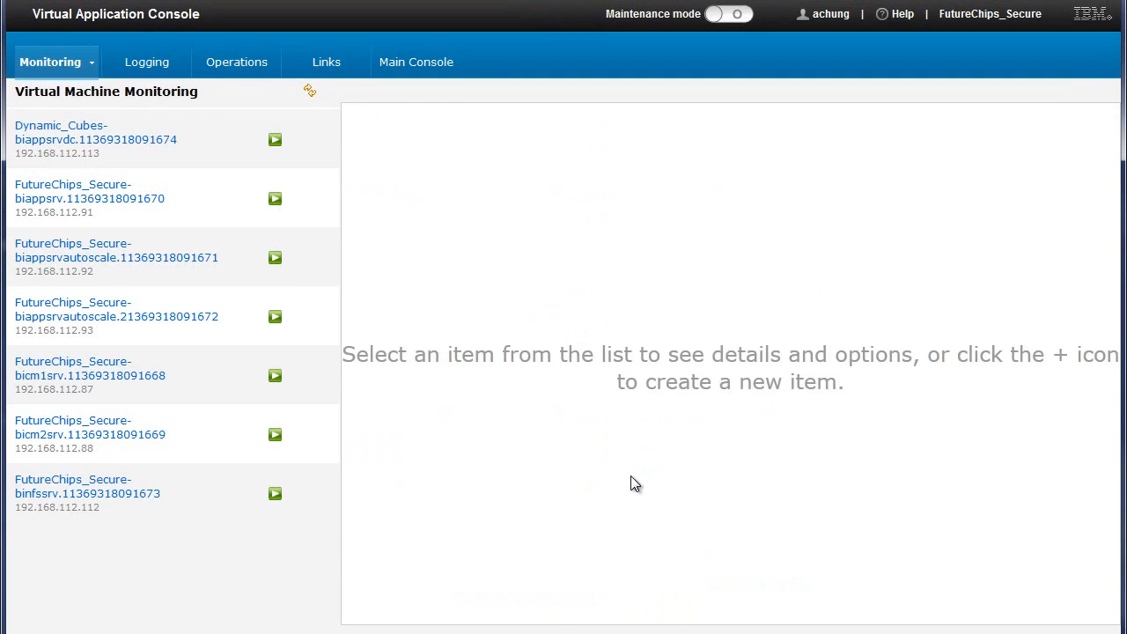
{"action": "left_click", "coordinate": [216, 381]}
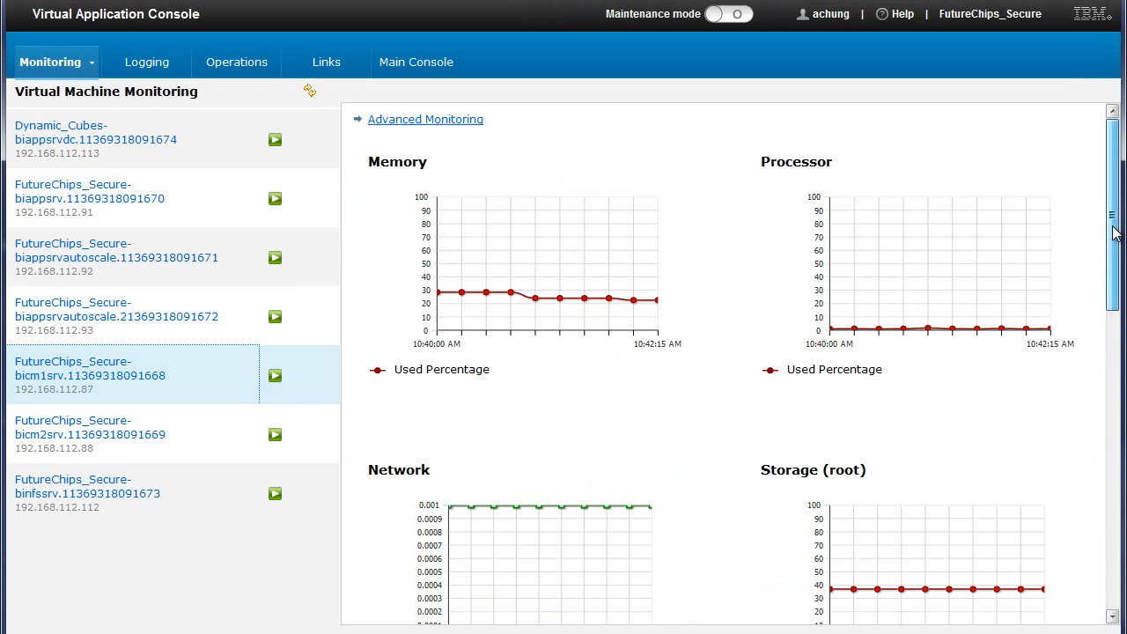
{"action": "mouse_move", "coordinate": [1114, 222]}
{"action": "left_mouse_down"}
{"action": "mouse_move", "coordinate": [1112, 522]}
{"action": "mouse_move", "coordinate": [1110, 227]}
{"action": "mouse_move", "coordinate": [1120, 202]}
{"action": "left_mouse_up"}
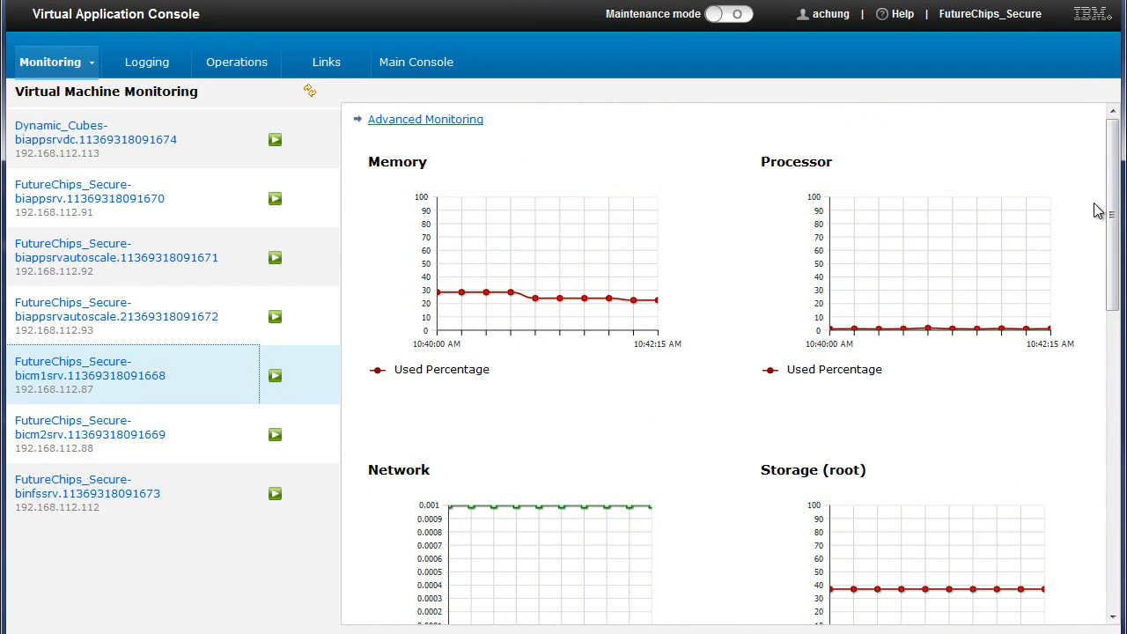
List the log files in the c10_64/logs folder of IBMCognosBICM1 on the bicm1srv virtual machine
{"action": "left_click", "coordinate": [157, 65]}
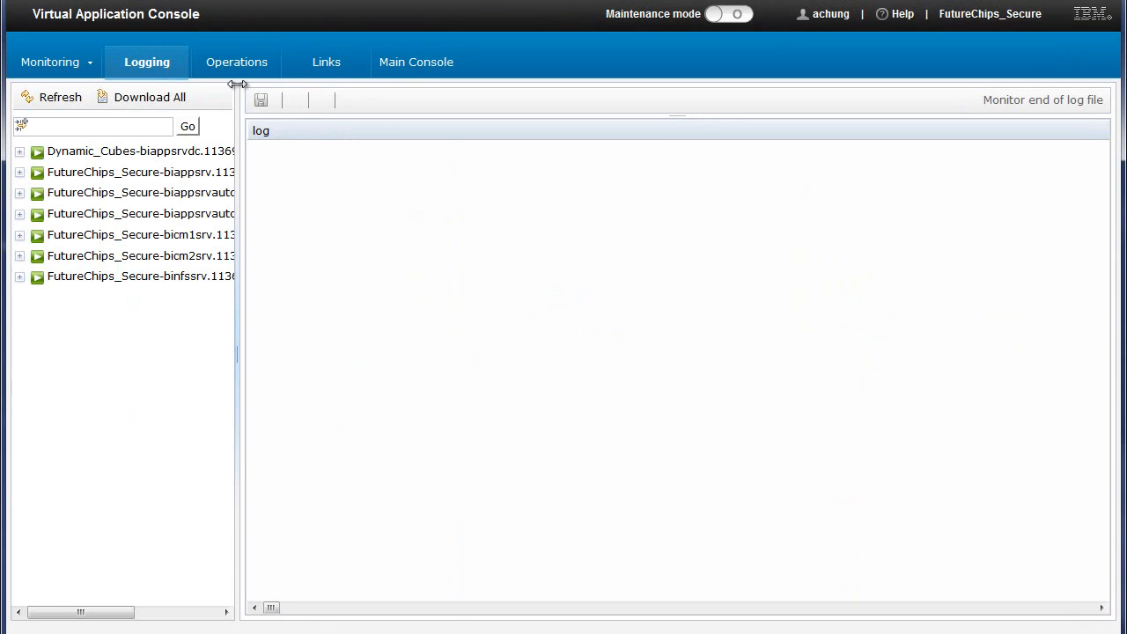
{"action": "left_click", "coordinate": [20, 235]}
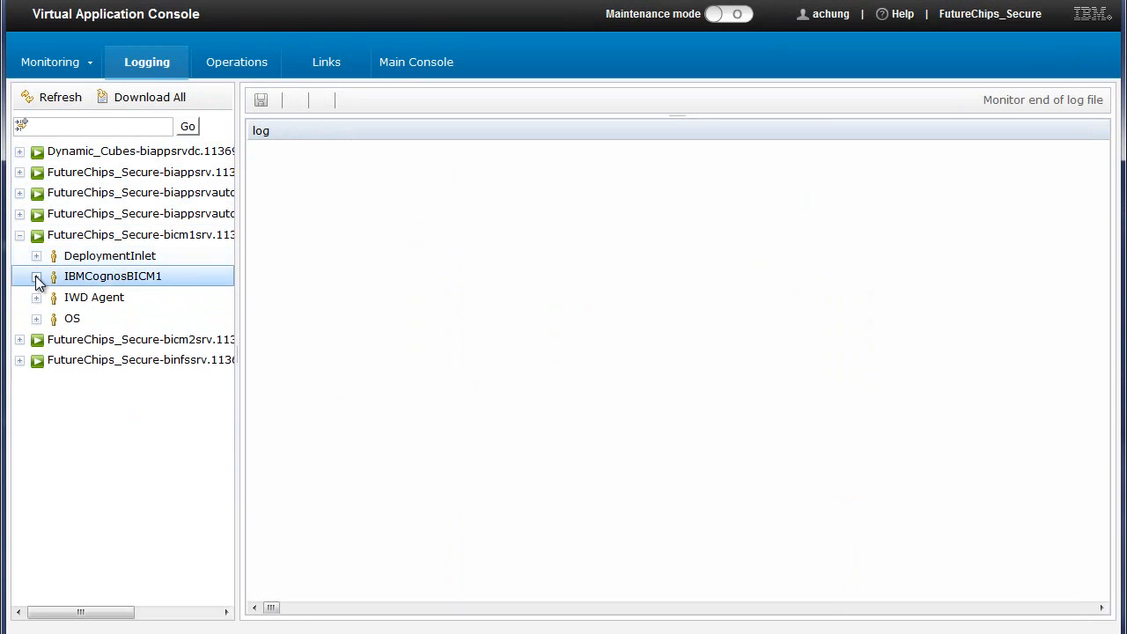
{"action": "left_click", "coordinate": [37, 277]}
{"action": "left_click", "coordinate": [52, 318]}
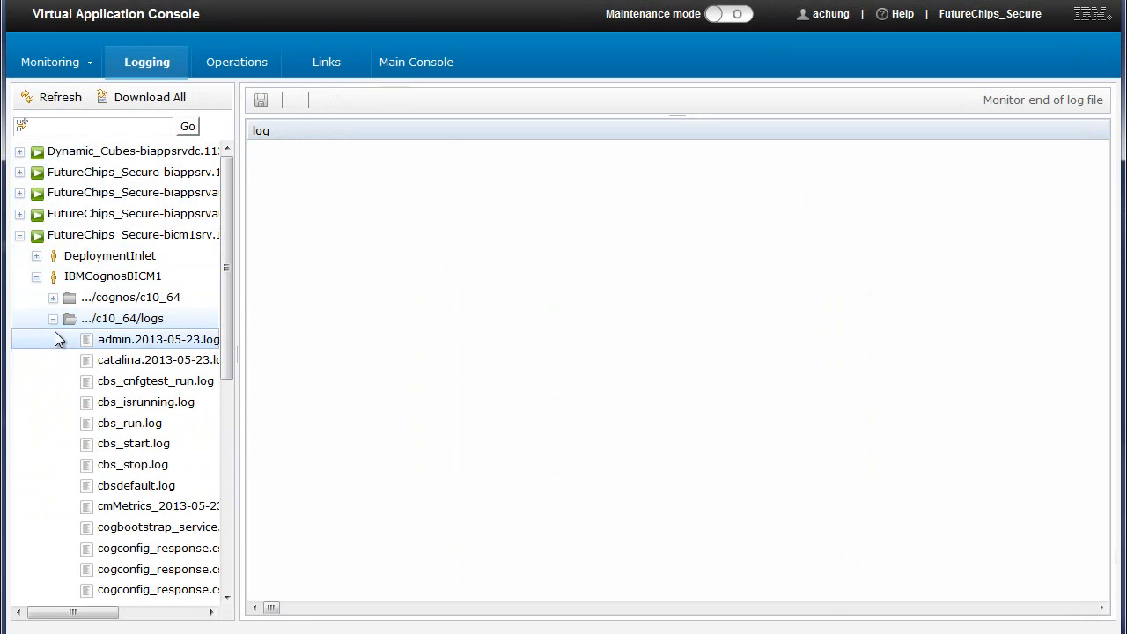
Open cogserver.log from the c10_64/logs folder of IBMCognosBICM1 and review its entries
{"action": "left_click_drag", "start_coordinate": [222, 364], "coordinate": [229, 453]}
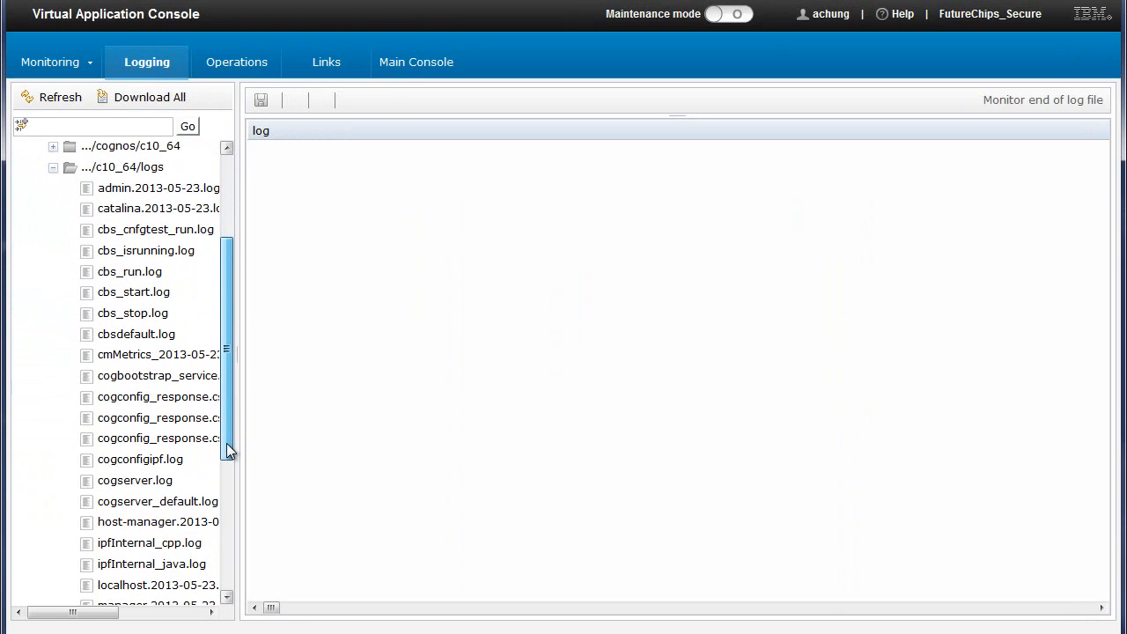
{"action": "left_click", "coordinate": [156, 484]}
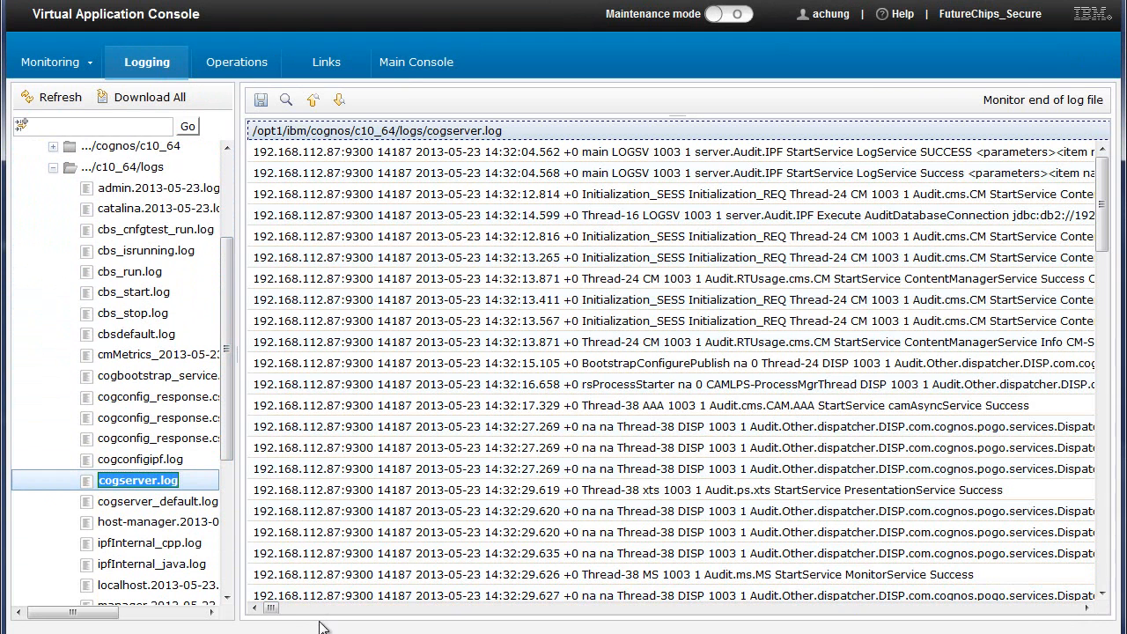
{"action": "mouse_move", "coordinate": [273, 609]}
{"action": "left_mouse_down"}
{"action": "mouse_move", "coordinate": [299, 610]}
{"action": "mouse_move", "coordinate": [264, 610]}
{"action": "left_mouse_up"}
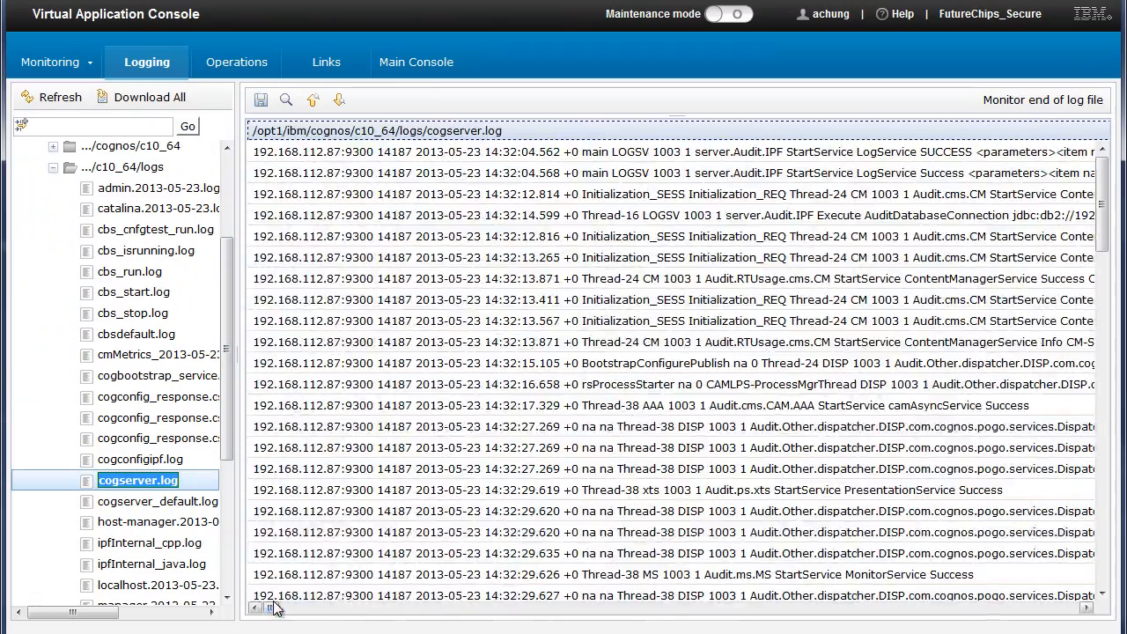
{"action": "mouse_move", "coordinate": [1101, 208]}
{"action": "left_mouse_down"}
{"action": "mouse_move", "coordinate": [1114, 255]}
{"action": "mouse_move", "coordinate": [1116, 196]}
{"action": "left_mouse_up"}
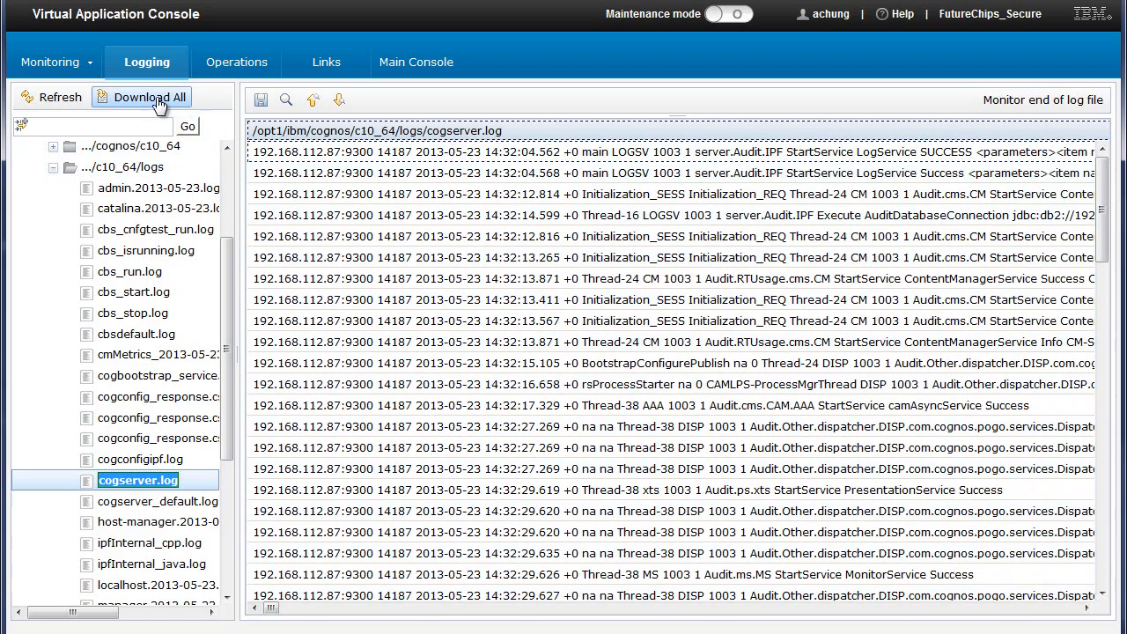
Review the CognosBICM1 operations for updating the configuration and installing IBM Cognos Business Intelligence updates
{"action": "left_click", "coordinate": [227, 68]}
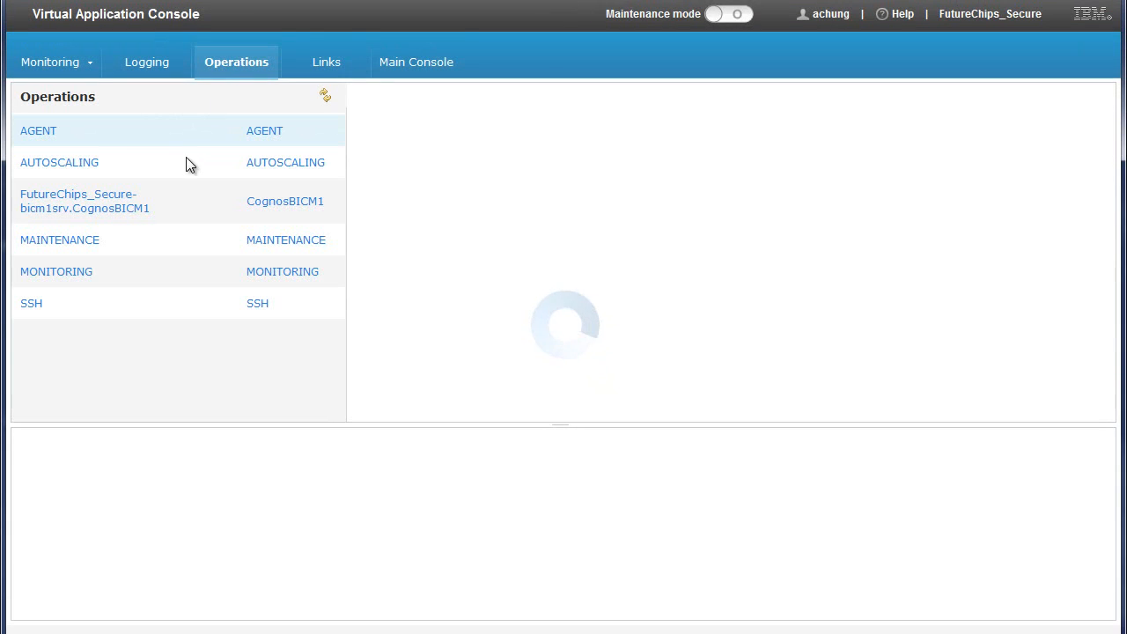
{"action": "left_click", "coordinate": [132, 209]}
{"action": "left_click", "coordinate": [381, 167]}
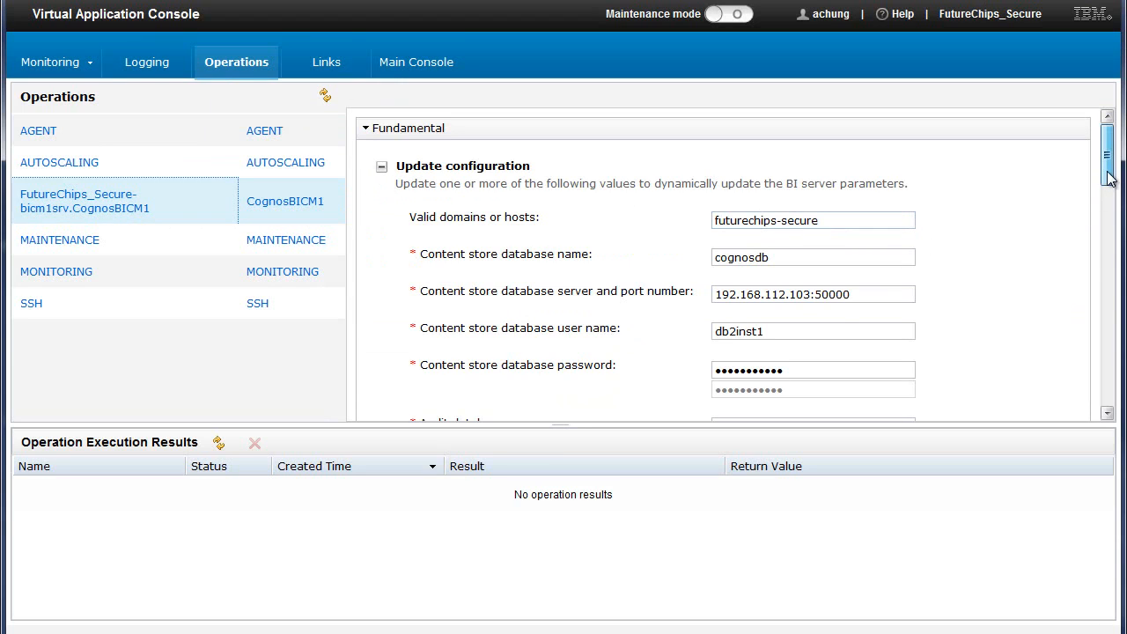
{"action": "left_click_drag", "start_coordinate": [1108, 176], "coordinate": [1092, 378]}
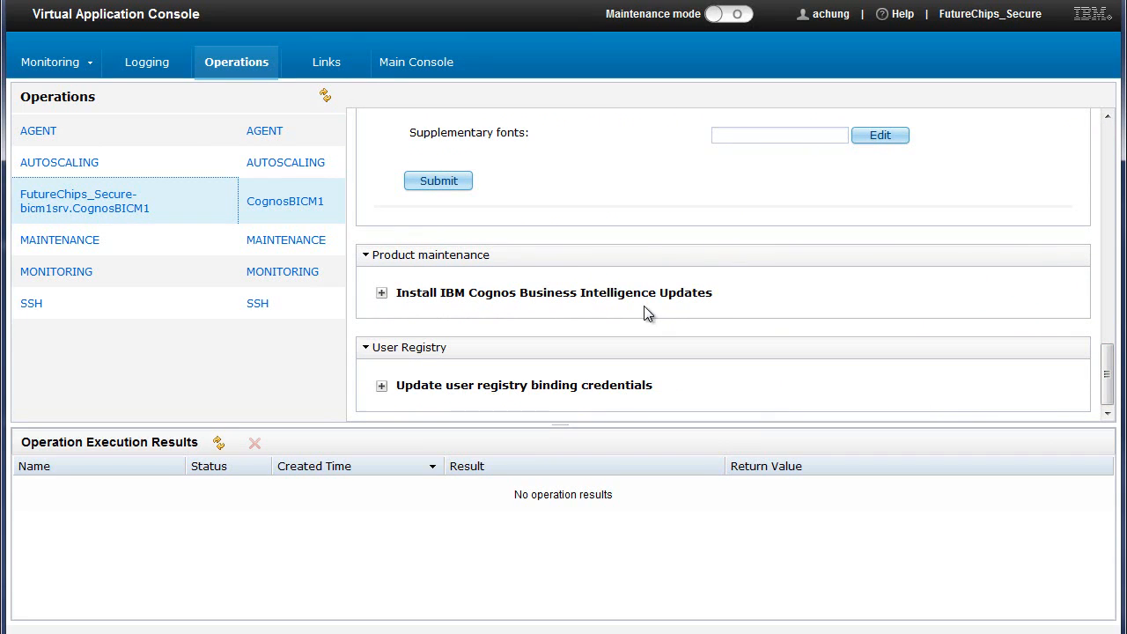
{"action": "left_click", "coordinate": [382, 293]}
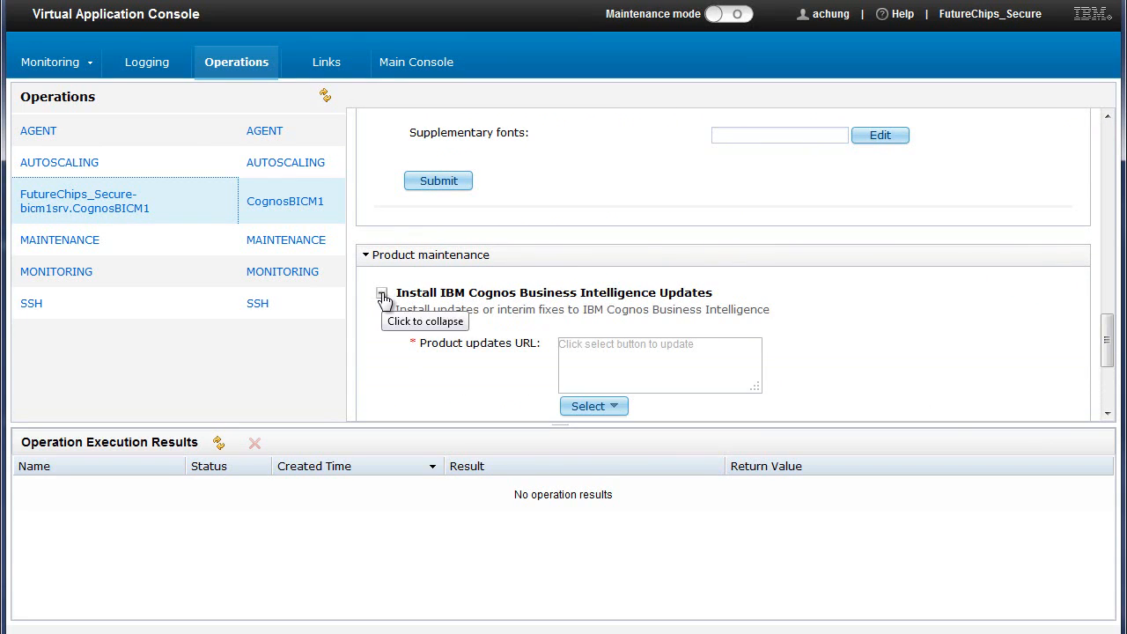
Return to the virtual application instances in the Workload Console and filter them by IBM Business Intelligence Pattern 2.0
{"action": "left_click", "coordinate": [685, 350]}
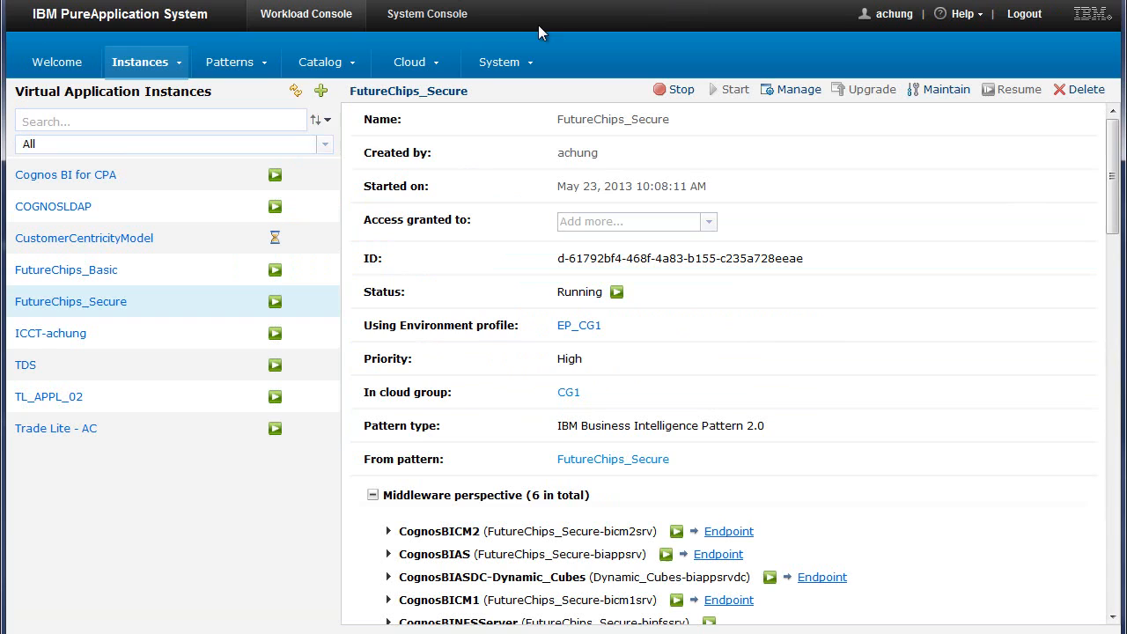
{"action": "left_click", "coordinate": [325, 144]}
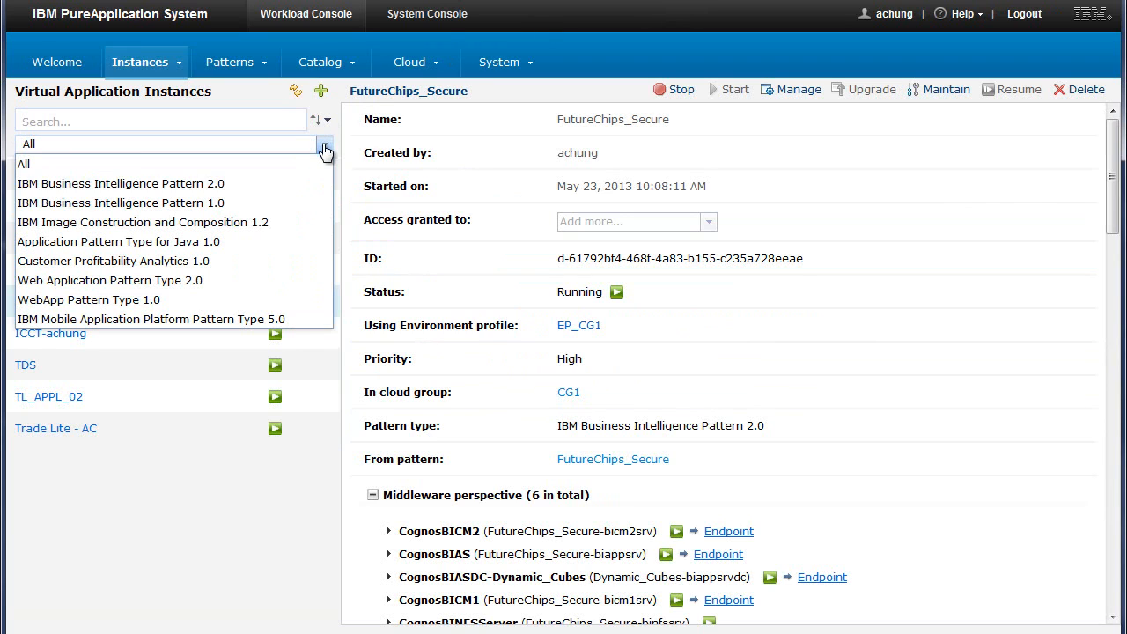
{"action": "left_click", "coordinate": [226, 185]}
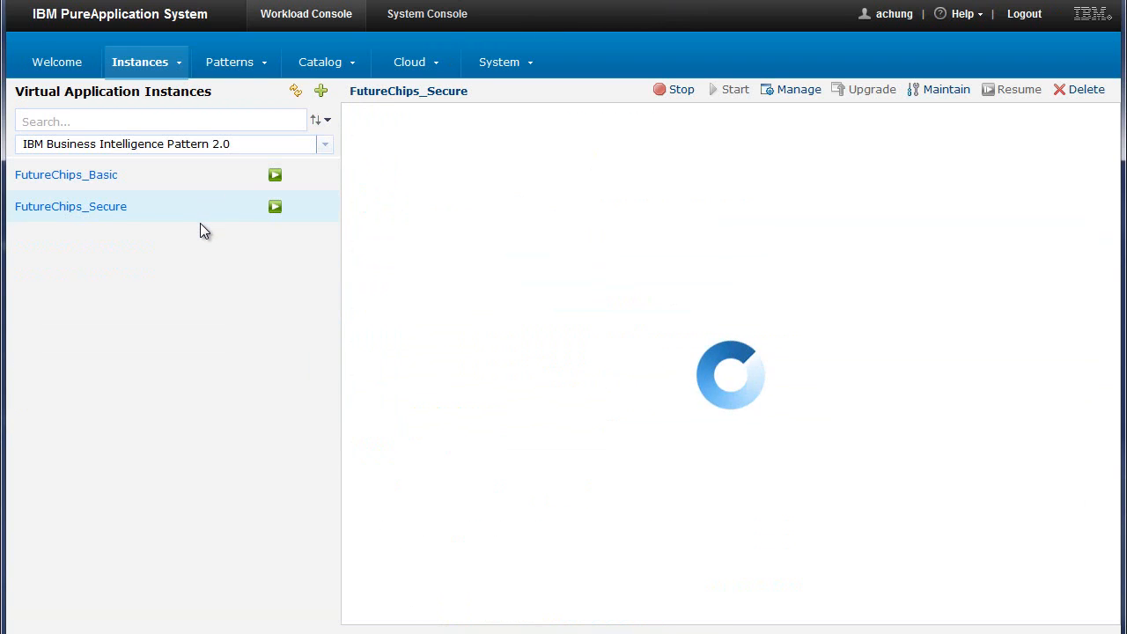